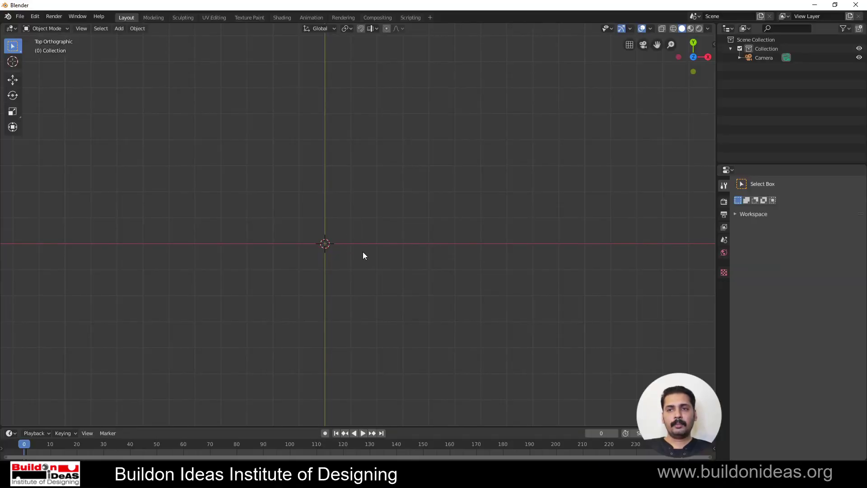
shift+middle_drag(362, 256, 411, 249)
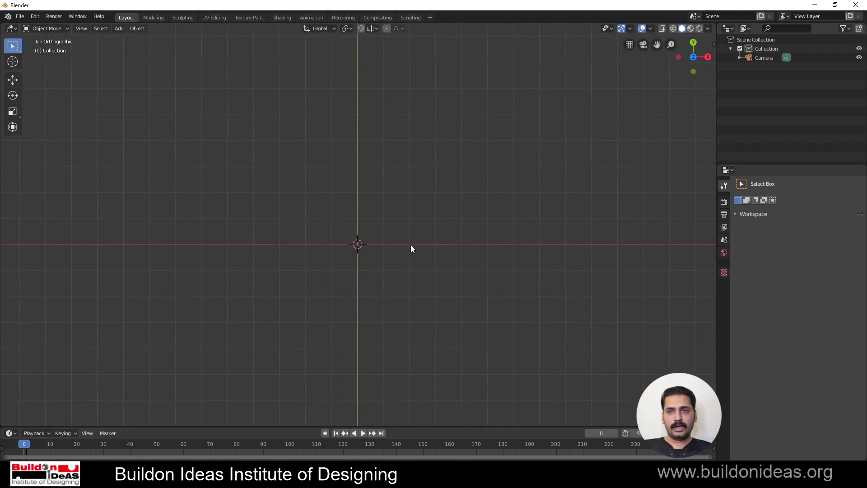
Add a Bezier curve at the world origin.
click(119, 29)
mouse_move(125, 47)
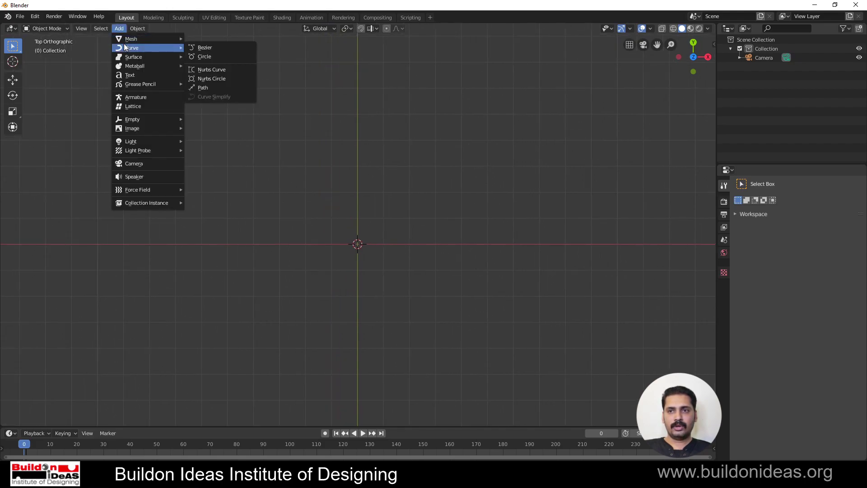
click(213, 47)
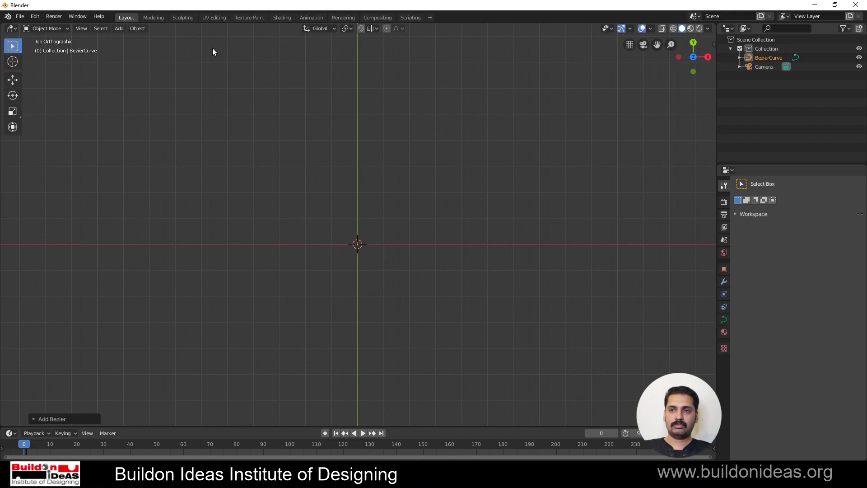
scroll(363, 293, down, 8)
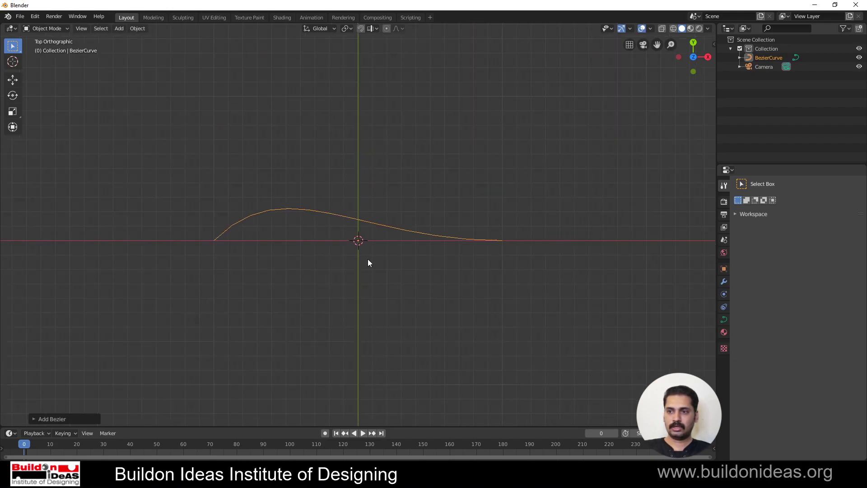
scroll(278, 238, down, 3)
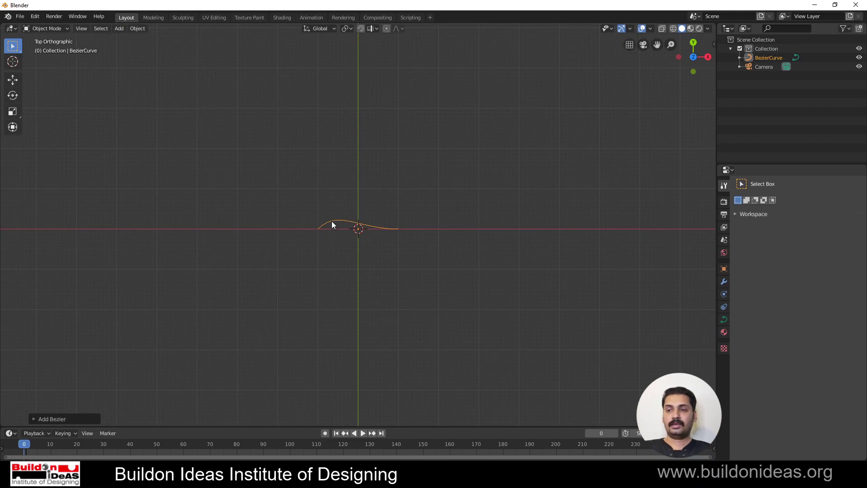
In Edit Mode, extrude six freehand control points in a zigzag from the start point of the Bezier curve.
key(Tab)
click(318, 229)
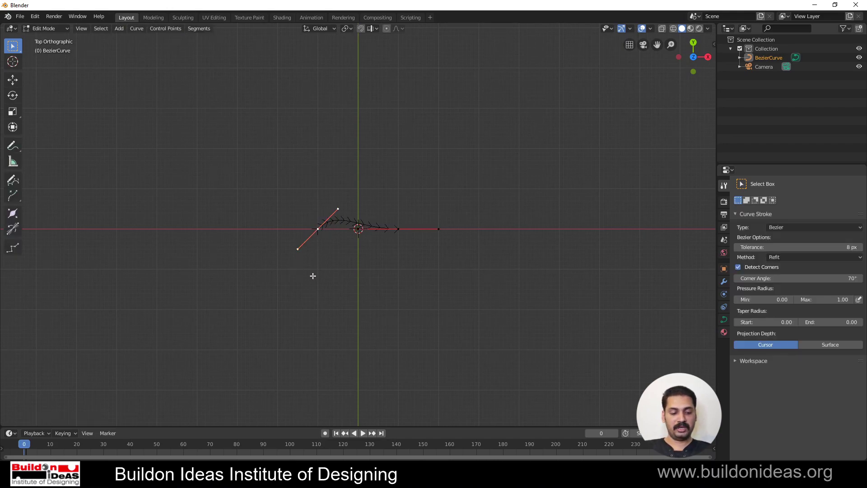
key(e)
click(200, 388)
key(e)
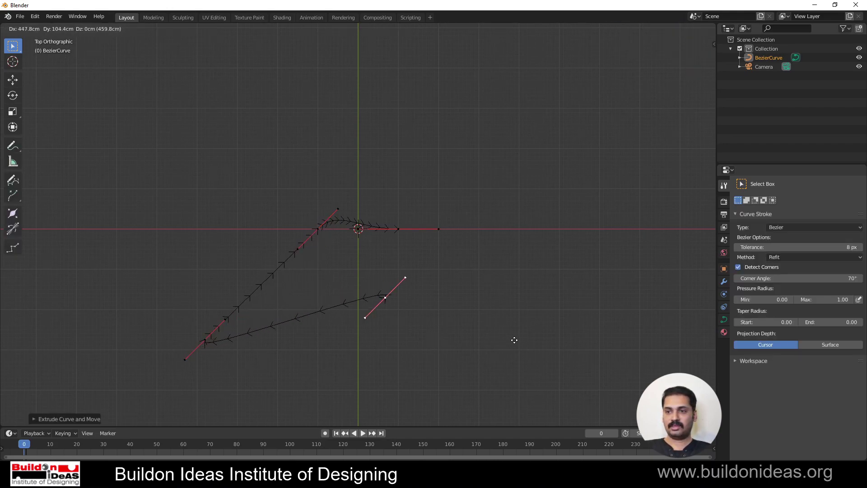
click(527, 348)
key(e)
click(595, 148)
key(e)
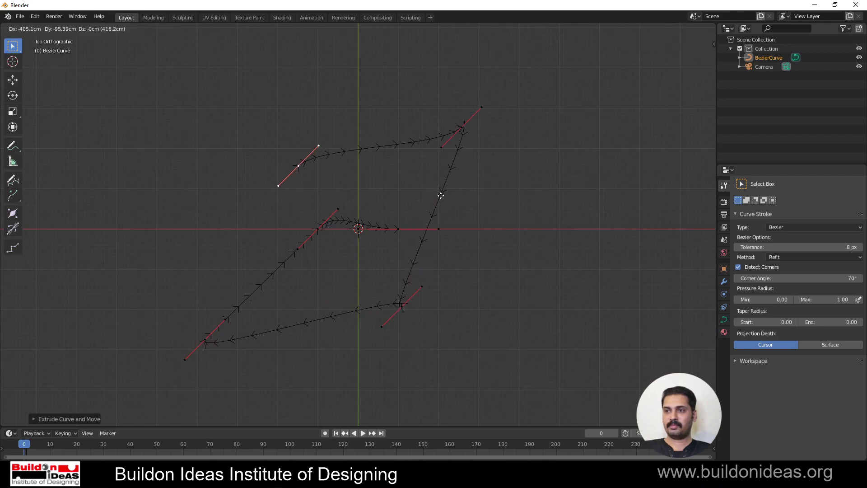
click(421, 161)
key(e)
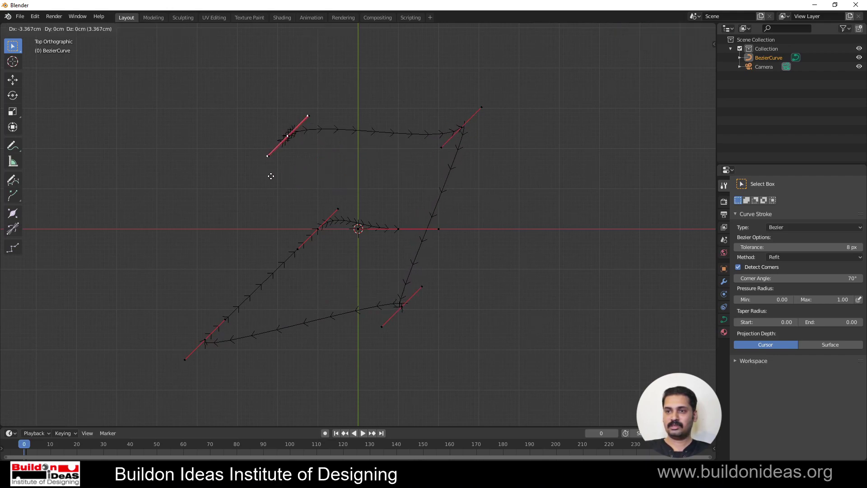
click(167, 251)
key(e)
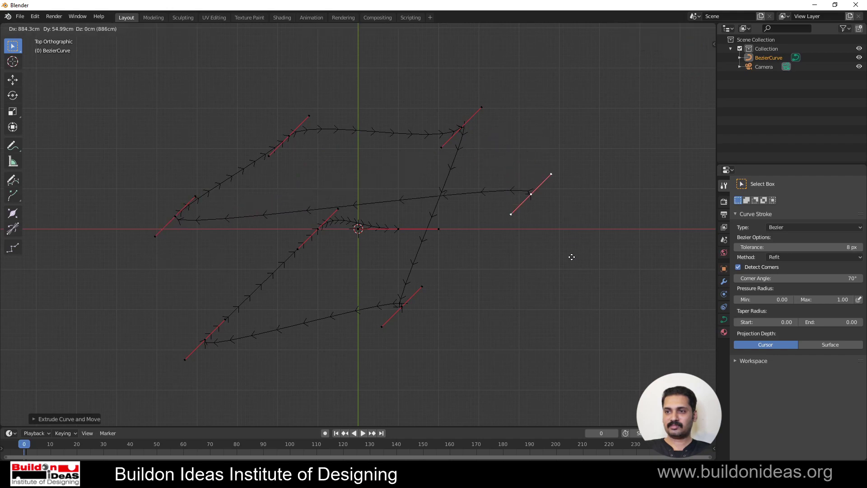
click(561, 256)
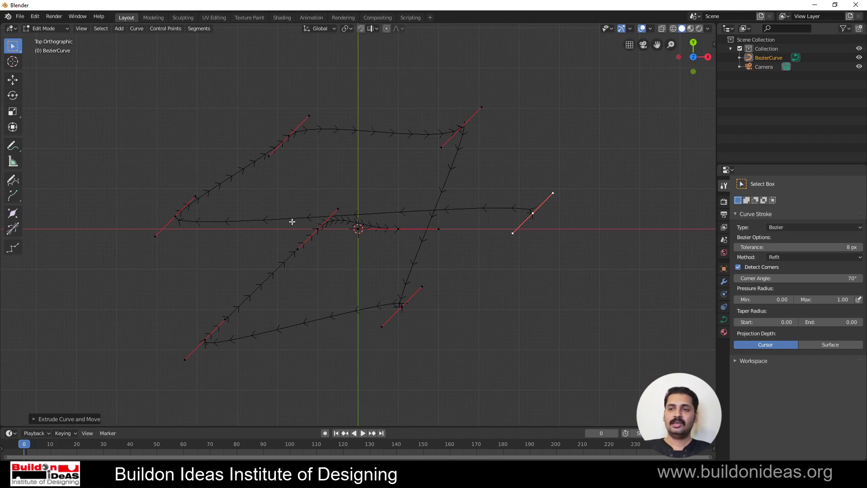
Return to Object Mode and delete the zigzag Bezier curve.
key(Tab)
key(Delete)
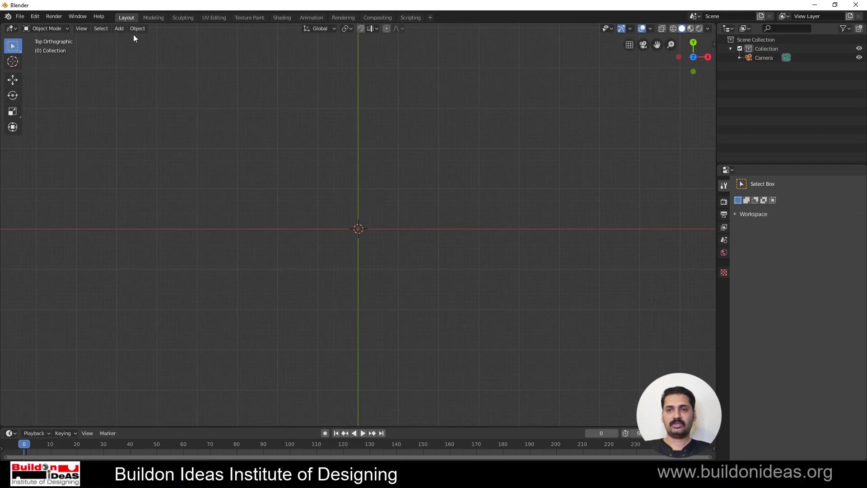
Find the Add Curve: Extra Objects add-on in the preferences by searching for "extra", enable it and close the preferences.
click(38, 17)
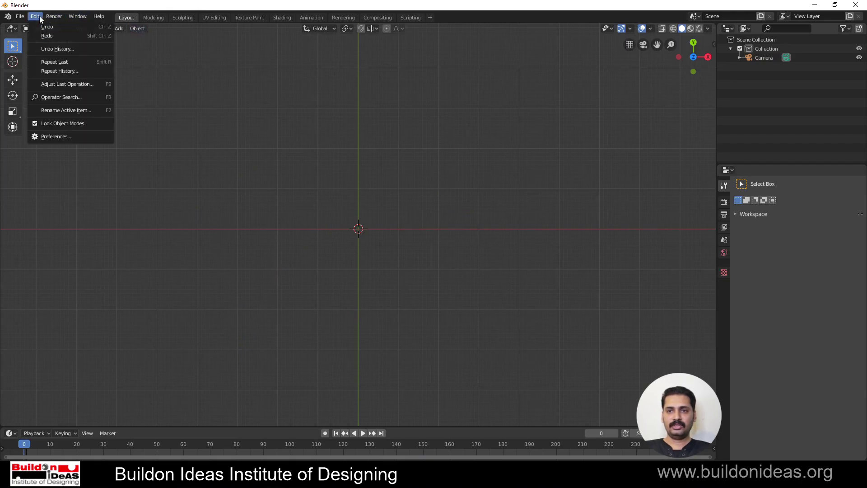
click(45, 137)
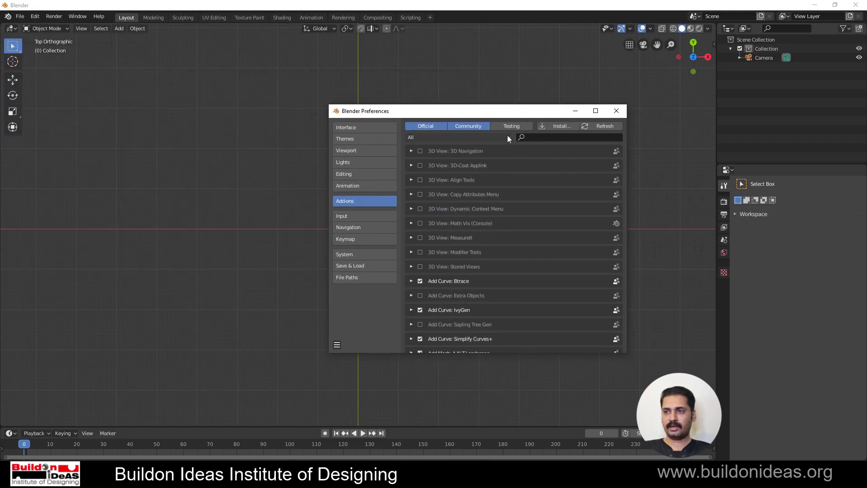
click(528, 136)
text(e)
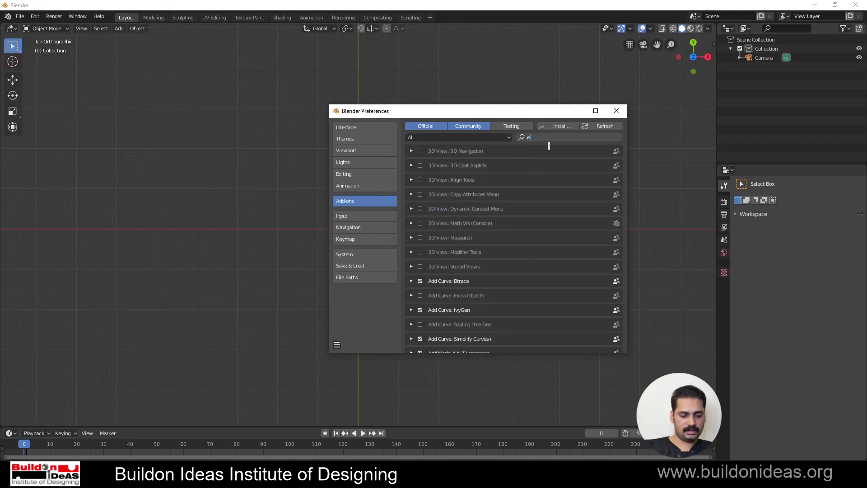
text(xta)
key(BackSpace)
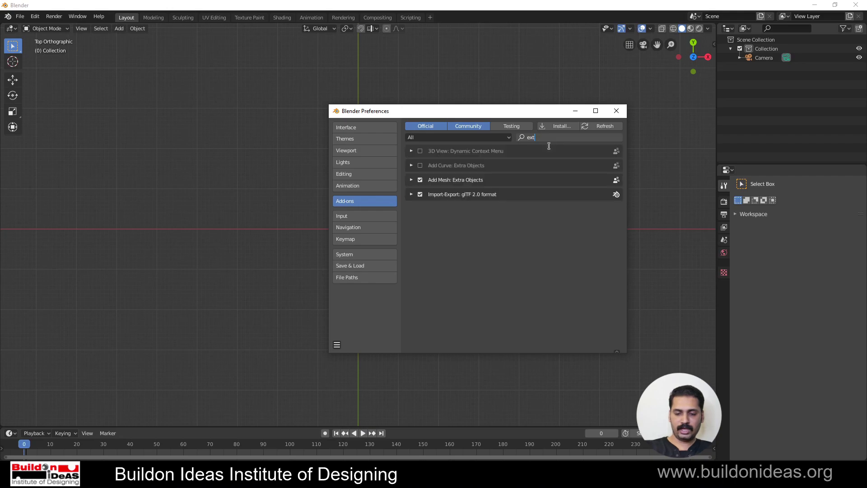
text(ra)
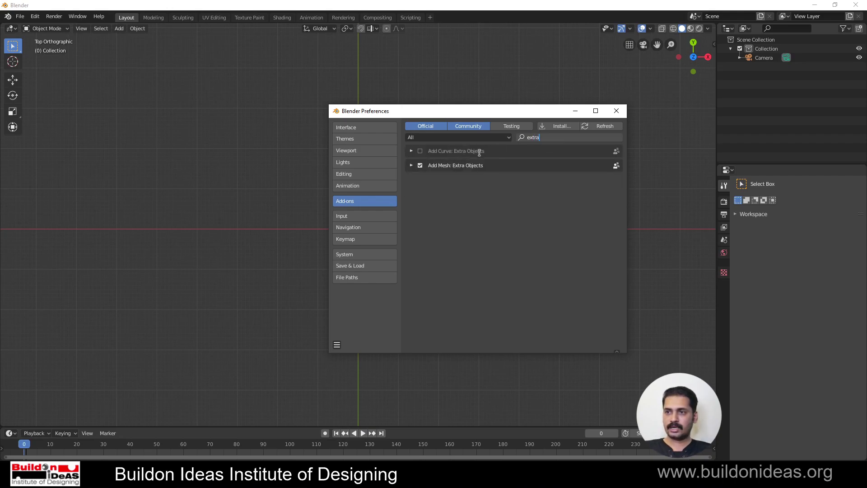
click(420, 154)
click(420, 151)
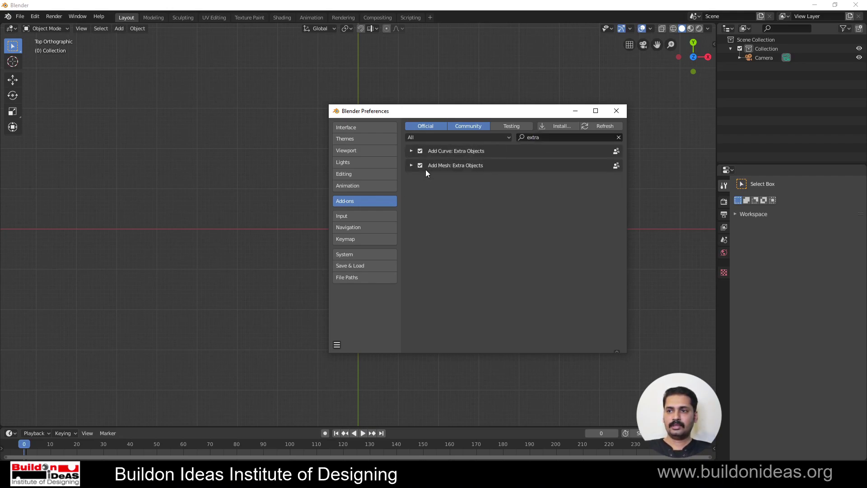
click(617, 111)
Look through the curve types available for adding, including the profiles, spirals and knots.
click(117, 30)
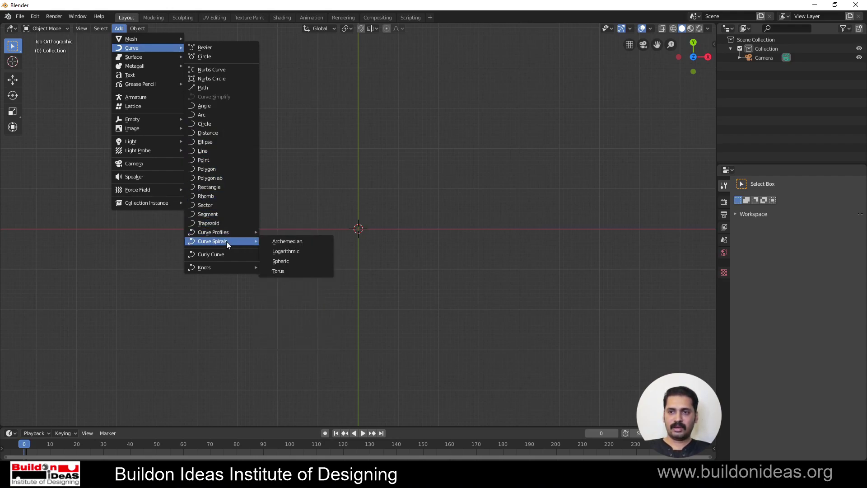
mouse_move(221, 268)
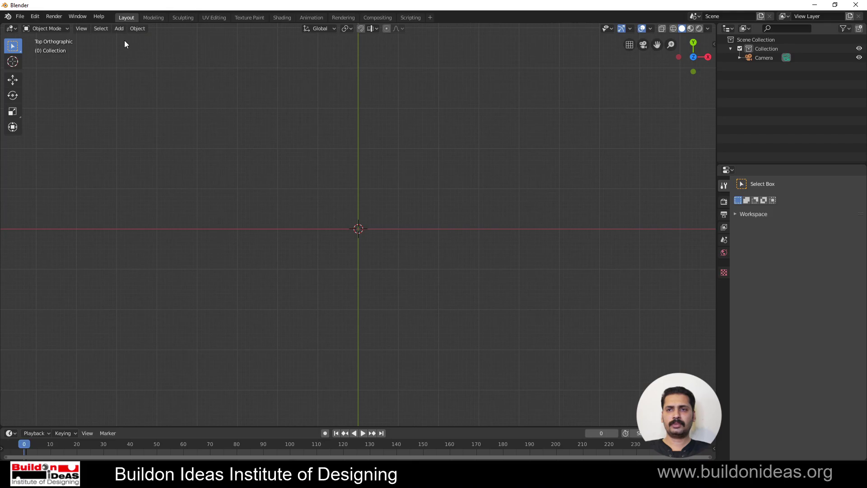
Add a mesh cube at the world origin.
click(119, 29)
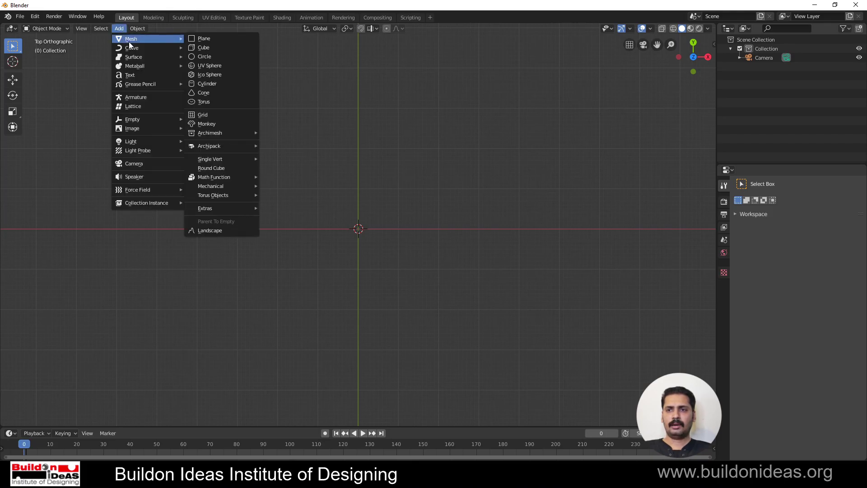
click(198, 47)
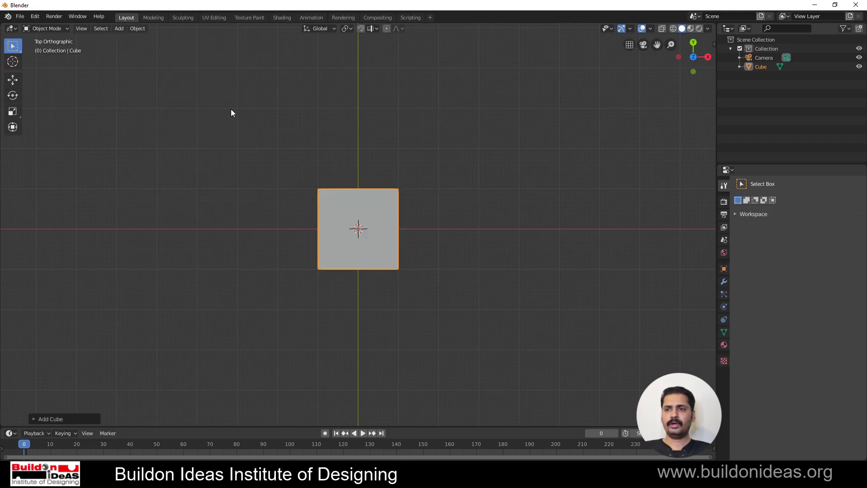
key(Tab)
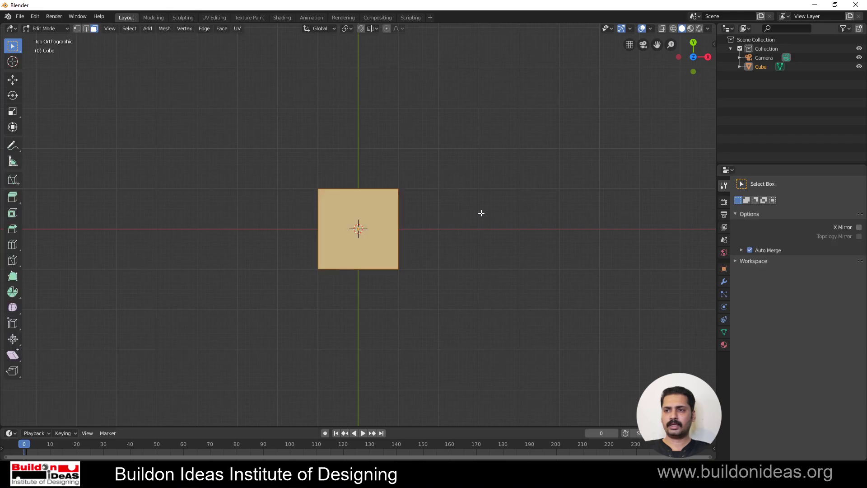
key(Tab)
Set the cube's dimensions to X 24 cm, Y 24 cm and Z 210 cm to form a column.
key(n)
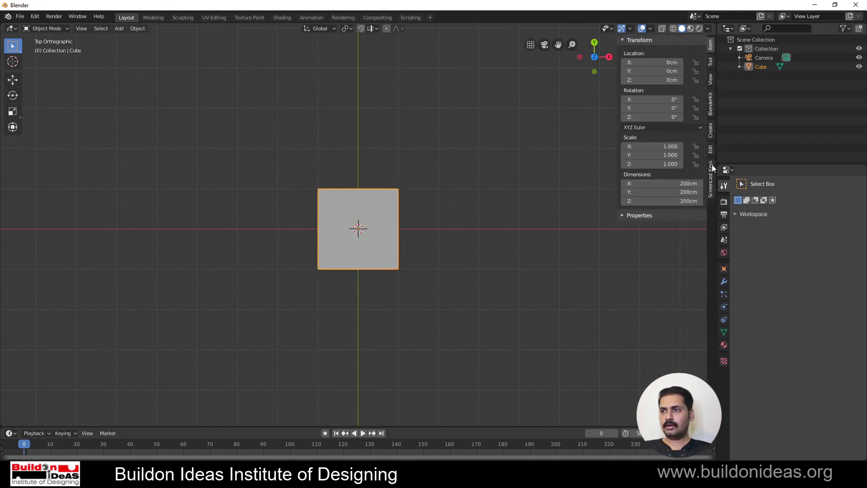
click(689, 183)
text(24)
key(Tab)
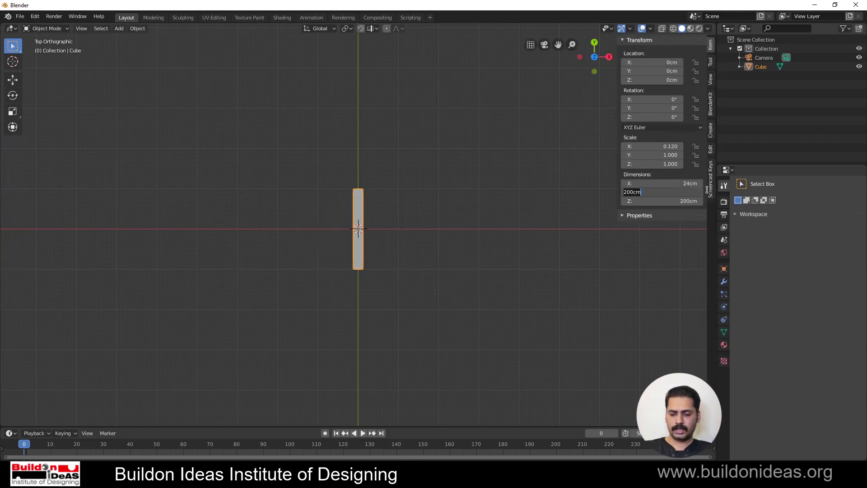
text(24)
key(Tab)
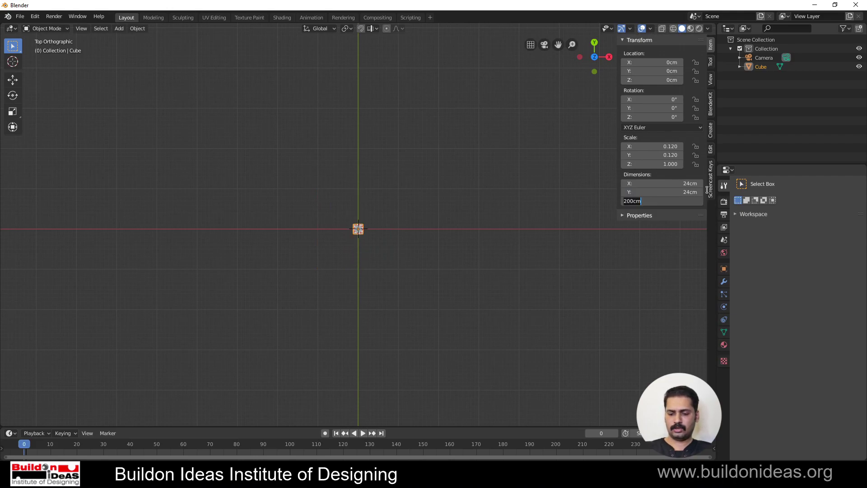
text(210)
key(Return)
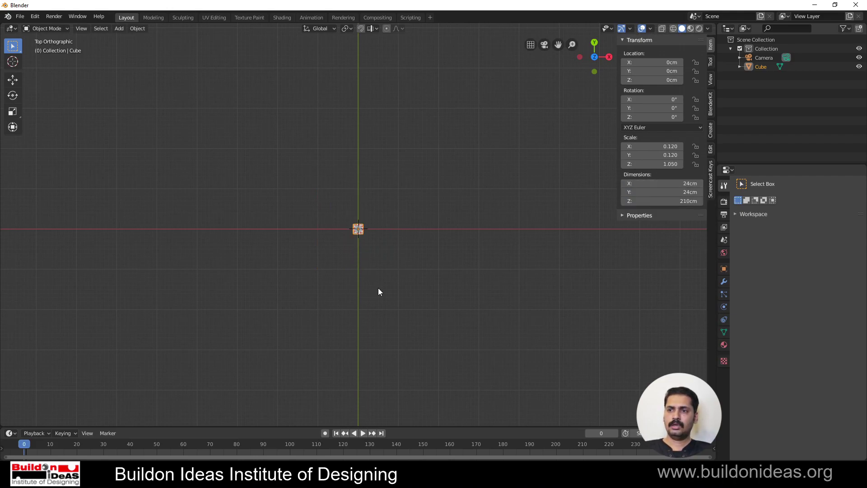
In Edit Mode, move the column's mesh up along Z until its base sits roughly at the origin, and return to Object Mode.
middle_drag(378, 291, 359, 229)
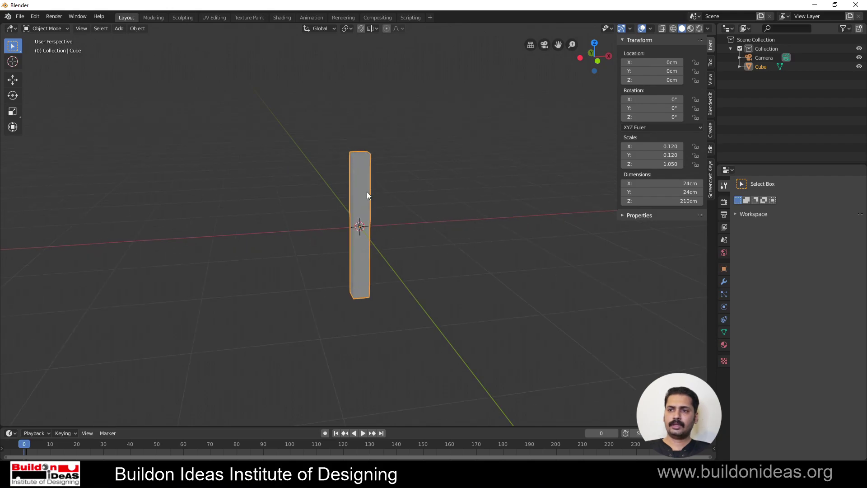
key(Tab)
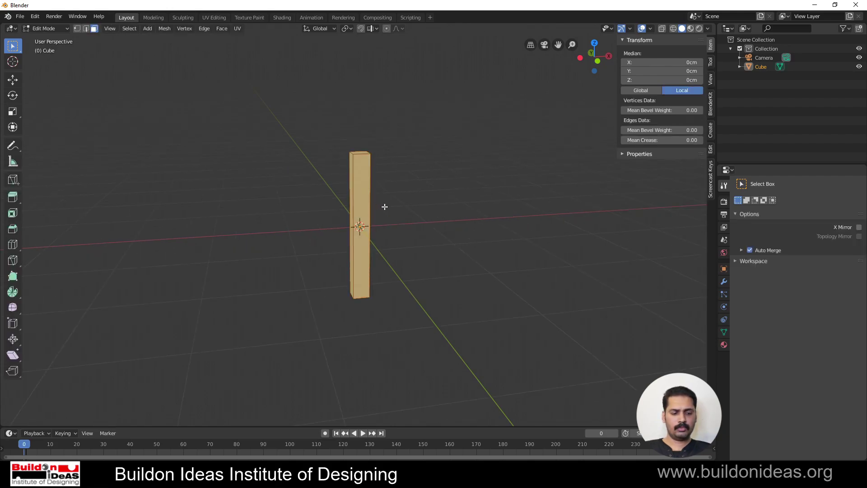
key(g)
key(z)
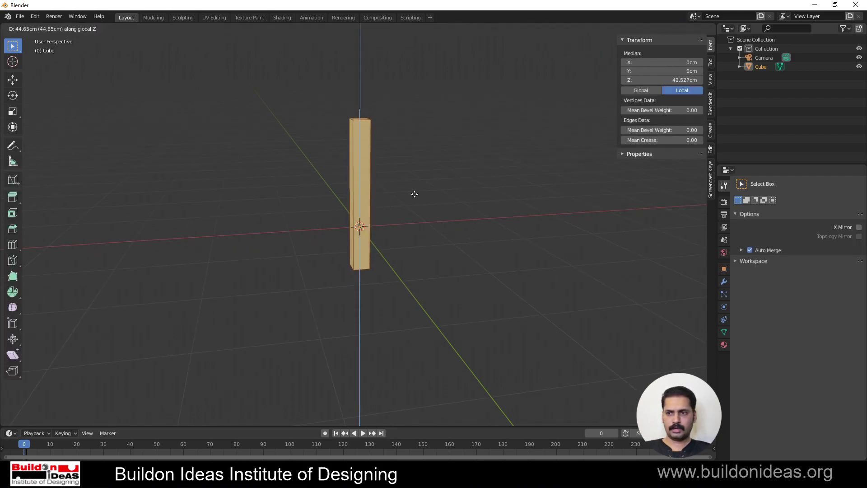
click(422, 151)
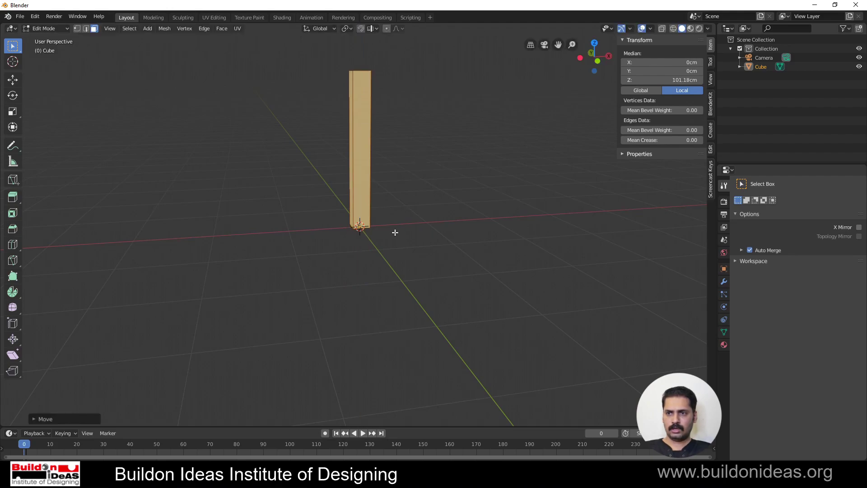
middle_drag(395, 232, 374, 216)
scroll(374, 215, up, 7)
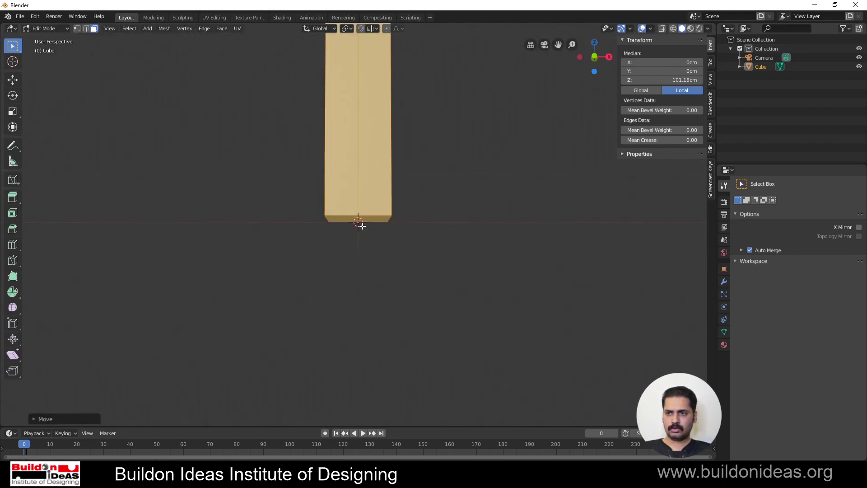
mouse_move(378, 246)
middle_down()
mouse_move(335, 252)
mouse_move(343, 244)
mouse_move(402, 256)
mouse_move(381, 257)
middle_up()
key(Tab)
key(s)
key(shift+z)
text(.12)
key(Return)
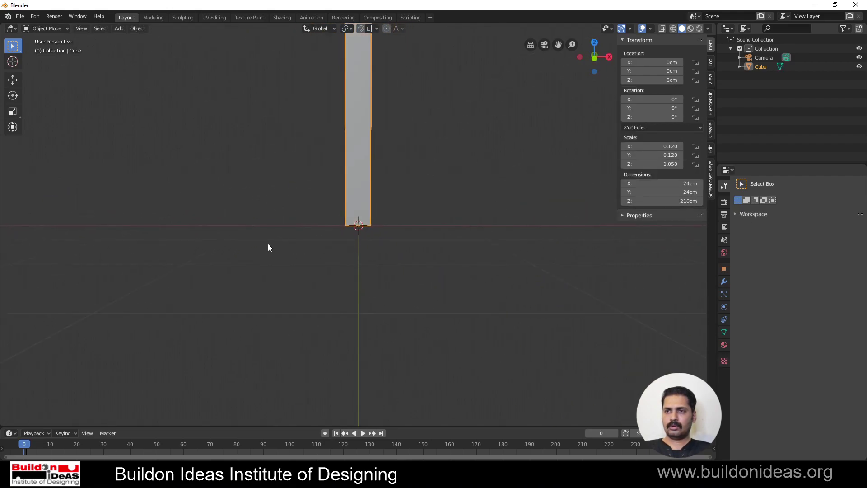
Switch to the back orthographic view and frame the full height of the column.
scroll(303, 233, down, 4)
scroll(349, 196, up, 3)
shift+middle_drag(415, 176, 383, 267)
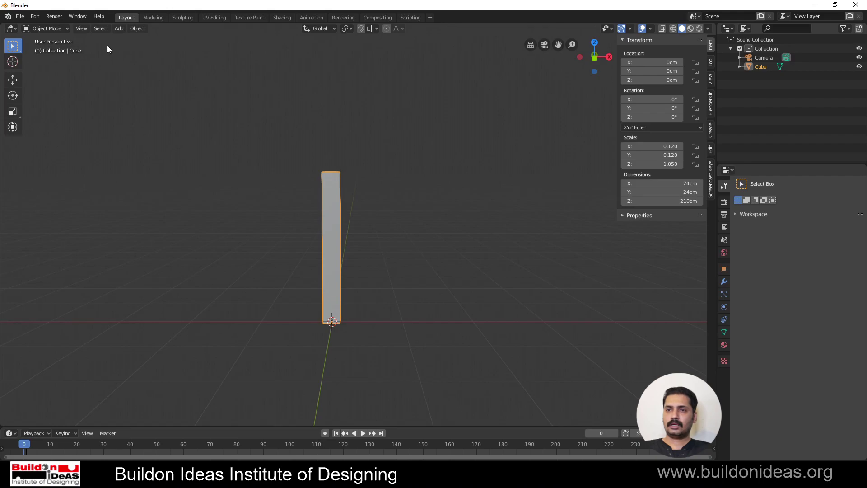
click(594, 57)
shift+middle_drag(459, 279, 454, 259)
scroll(226, 234, up, 3)
scroll(386, 248, up, 2)
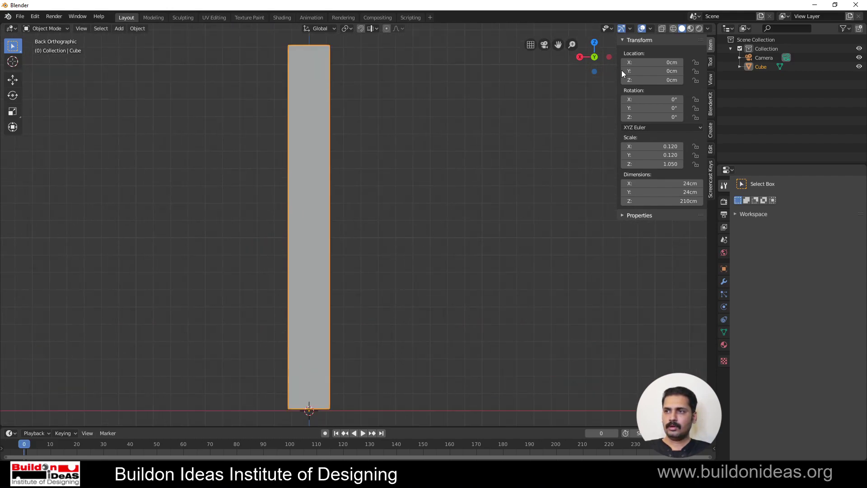
Switch the viewport to wireframe shading and turn on X-ray display.
click(672, 29)
click(664, 28)
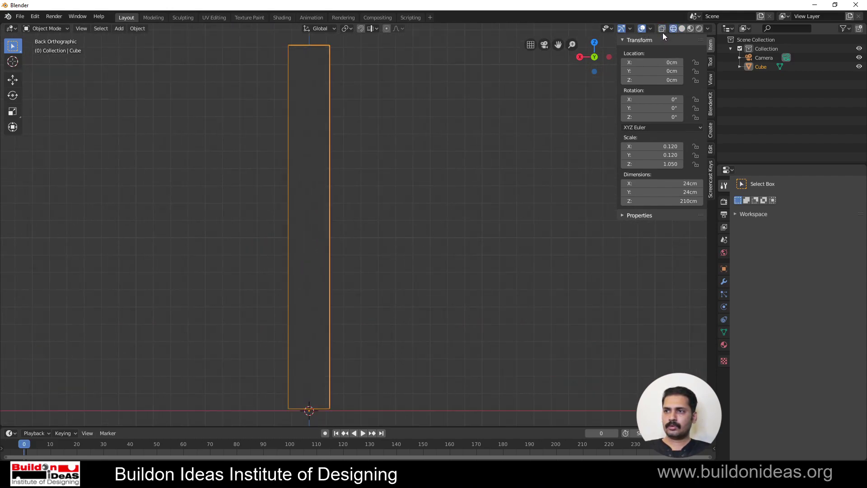
click(662, 31)
Add a Point curve from the Extra Objects set at the origin.
click(118, 29)
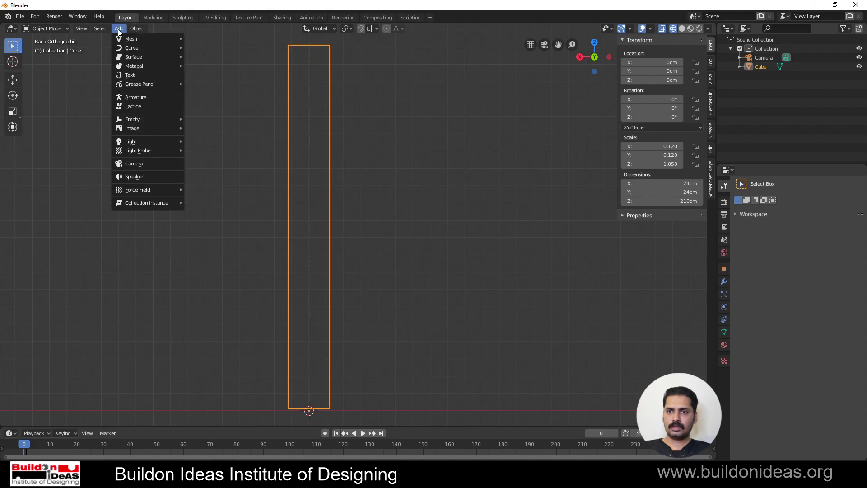
mouse_move(123, 38)
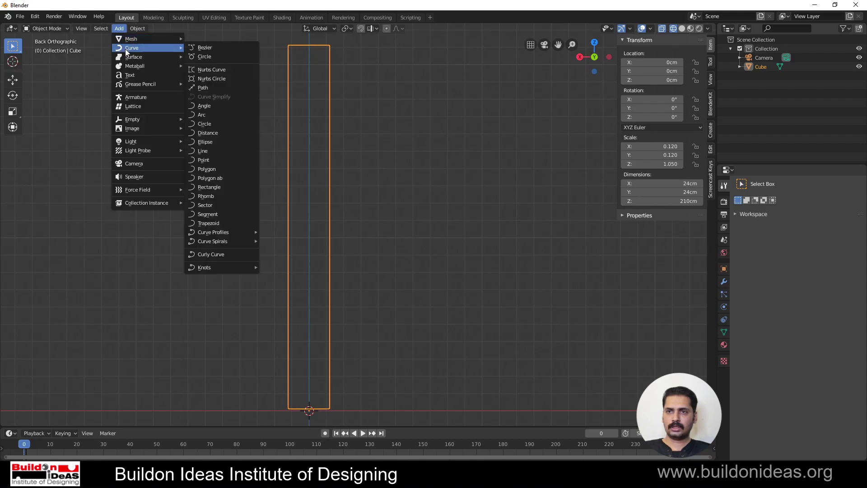
click(206, 159)
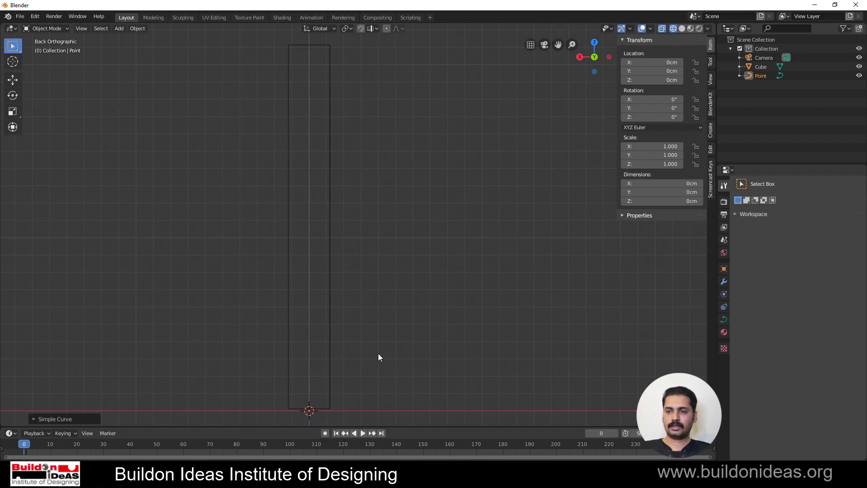
In Edit Mode, extrude the curve's point along the X axis to about X -14.64 cm, just outside the column's base.
shift+middle_drag(358, 347, 384, 234)
scroll(348, 312, up, 3)
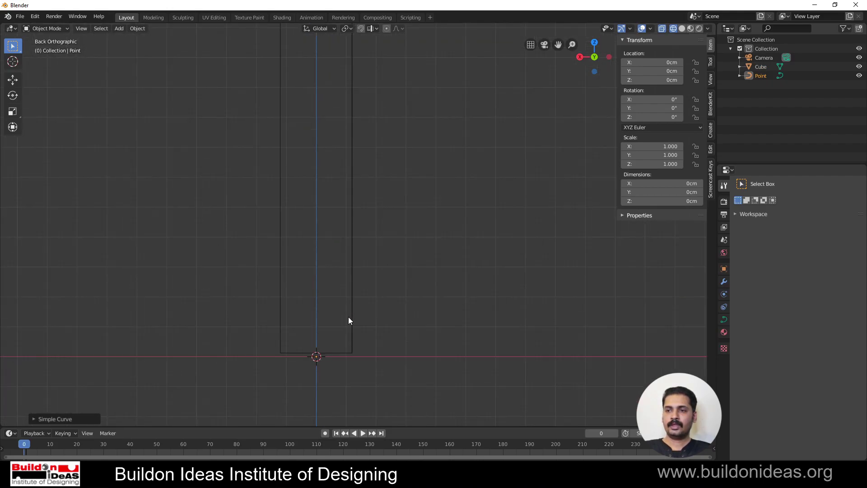
key(Tab)
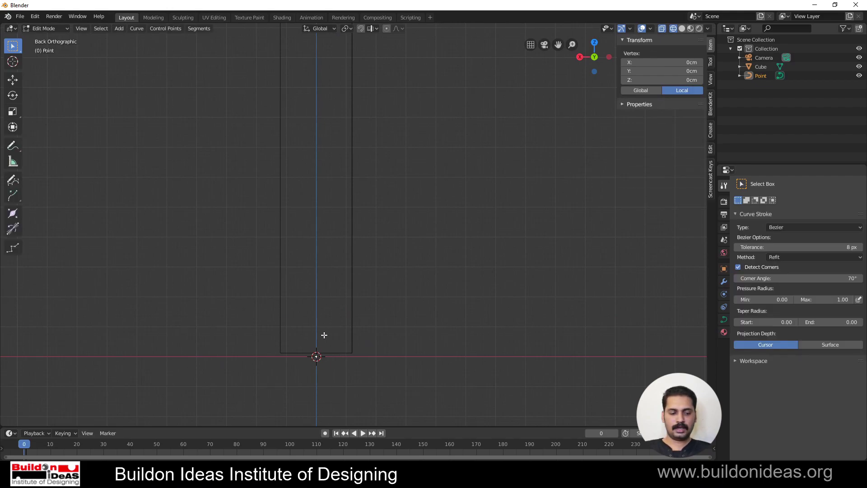
scroll(317, 369, up, 2)
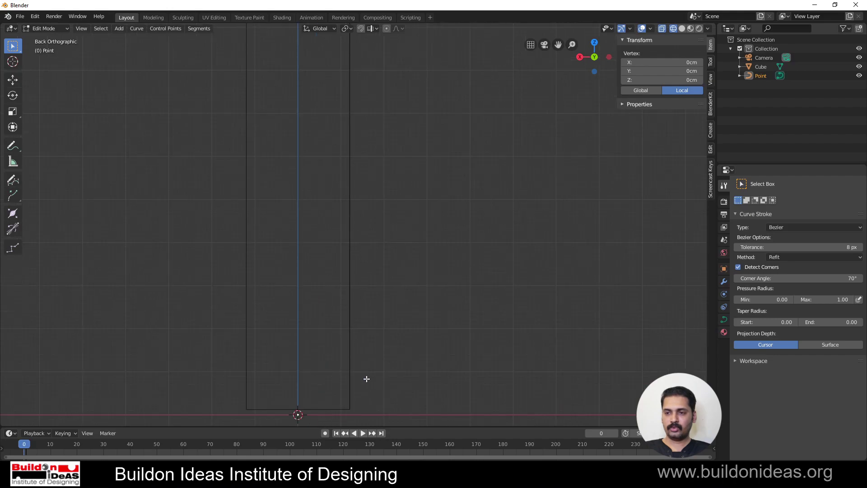
shift+middle_drag(370, 375, 397, 280)
scroll(342, 340, up, 2)
key(g)
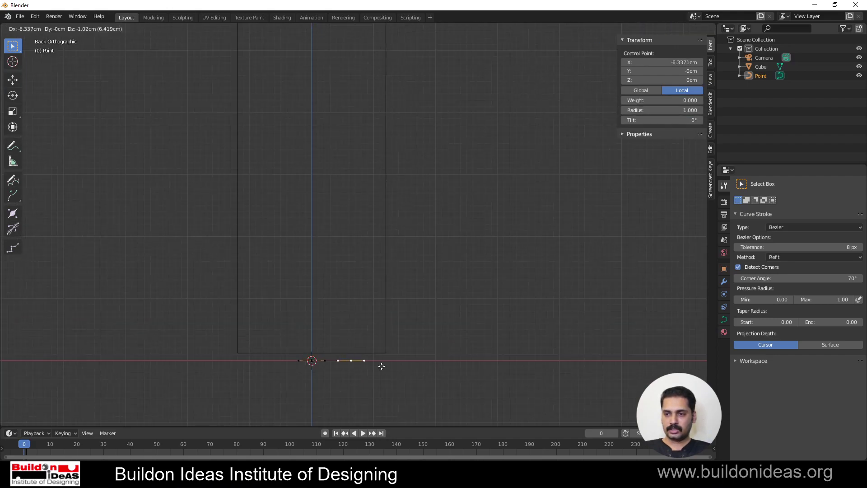
key(x)
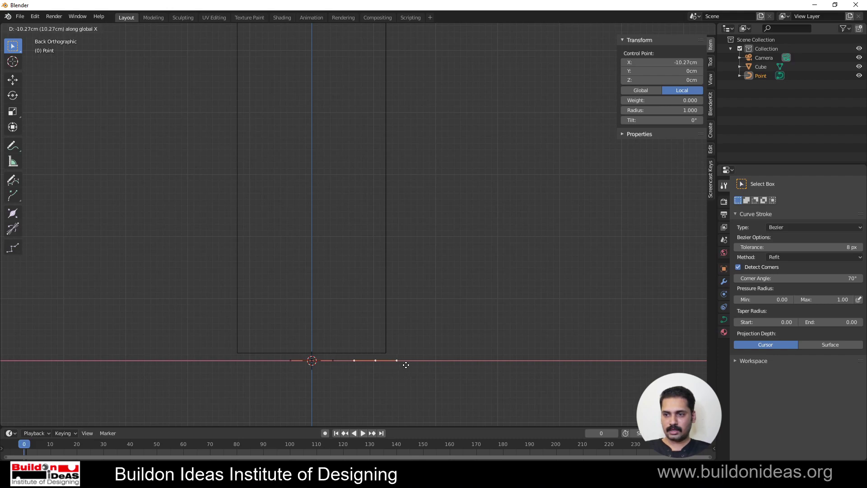
click(434, 365)
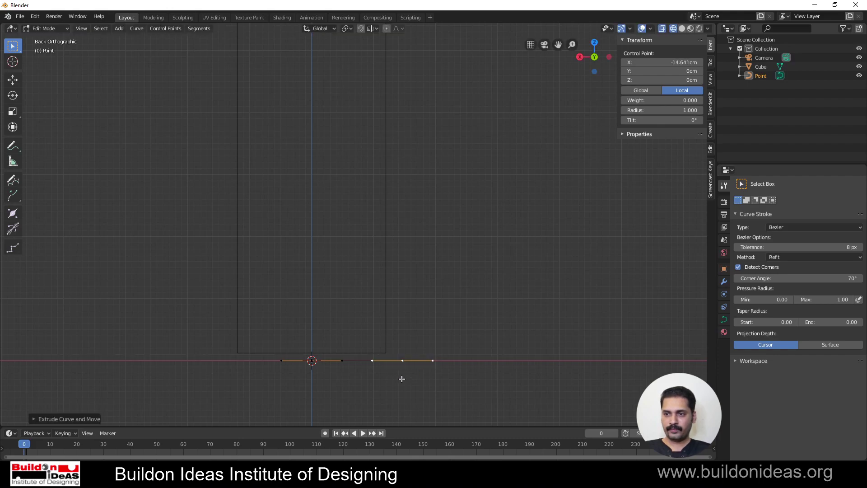
Try to extrude another control point upward from the end of the curve.
key(g)
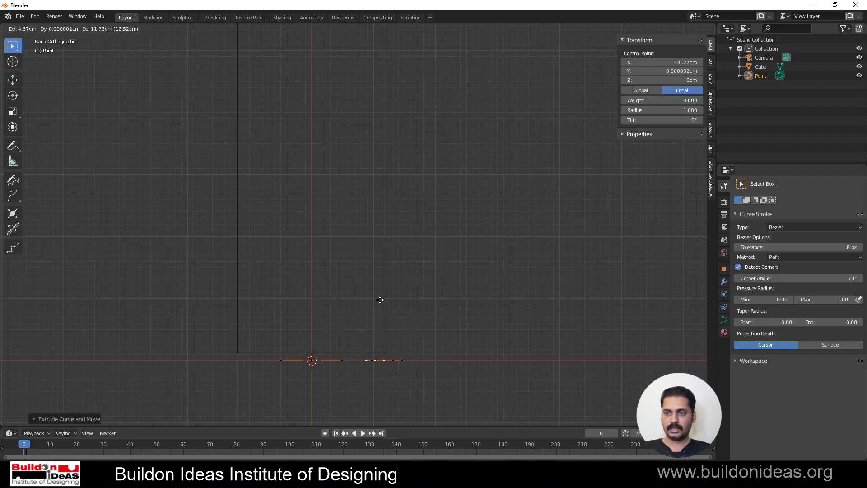
click(396, 145)
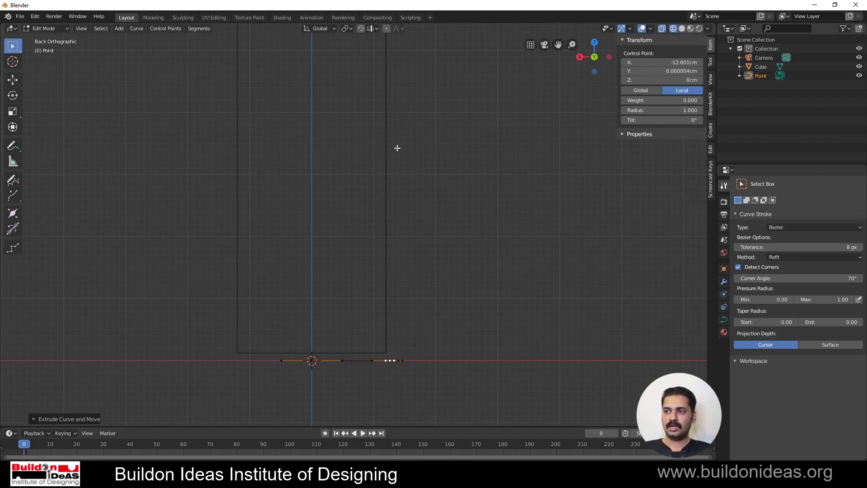
Set the curve's shape to 3D.
click(724, 320)
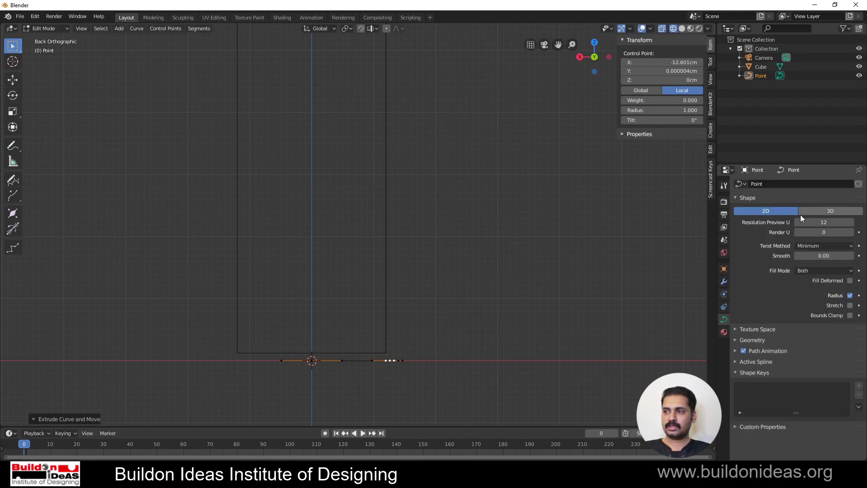
click(808, 212)
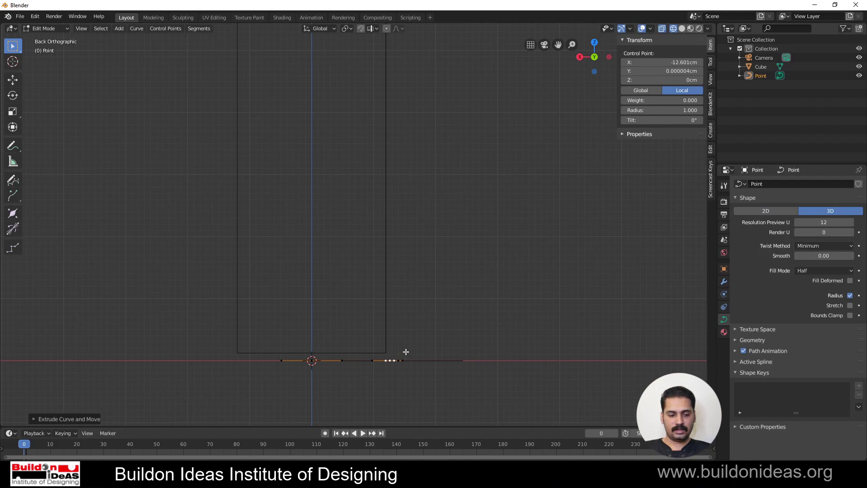
Move the extra end control point up to about X -14.35 cm, Z 5.32 cm, and delete it.
key(g)
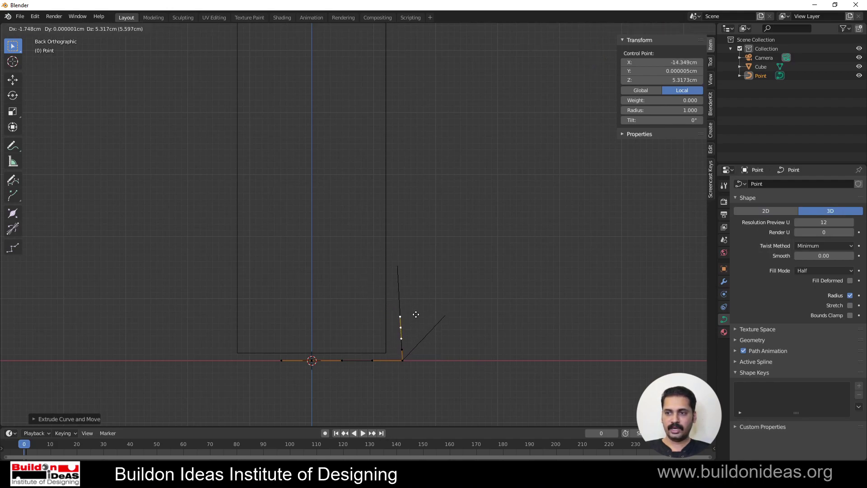
click(416, 314)
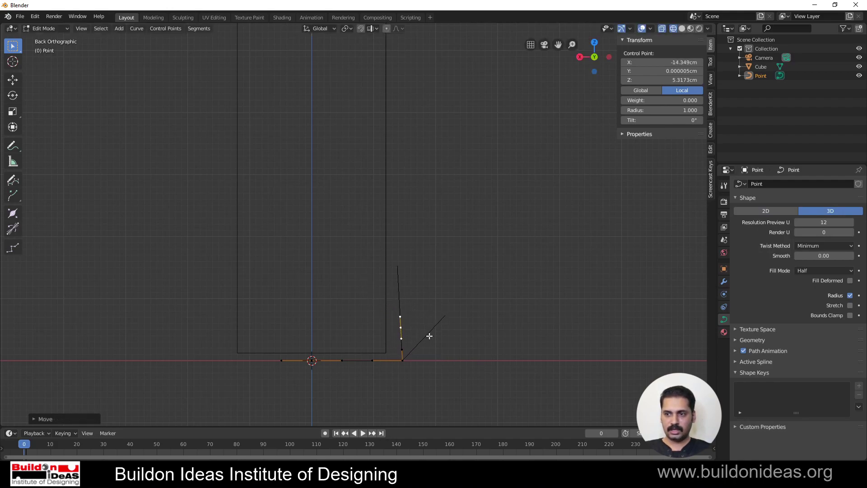
key(x)
click(399, 334)
Move the curve's remaining end point inward along the base line to about X -12.46 cm.
click(402, 360)
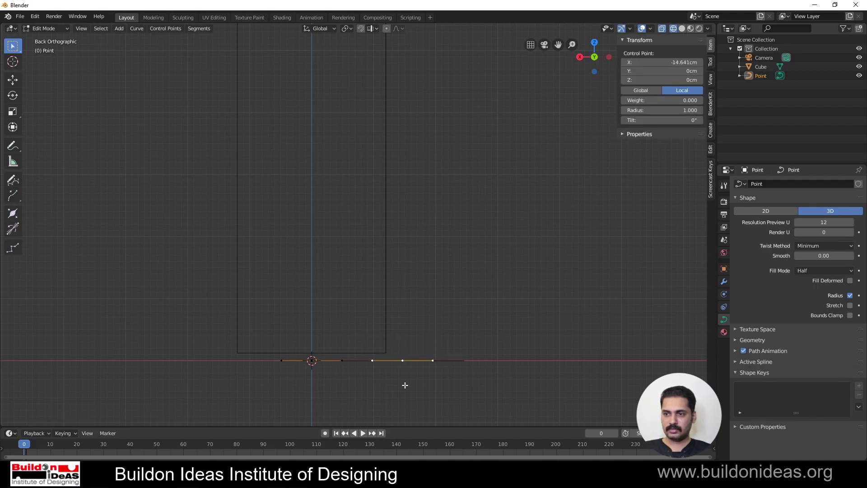
key(g)
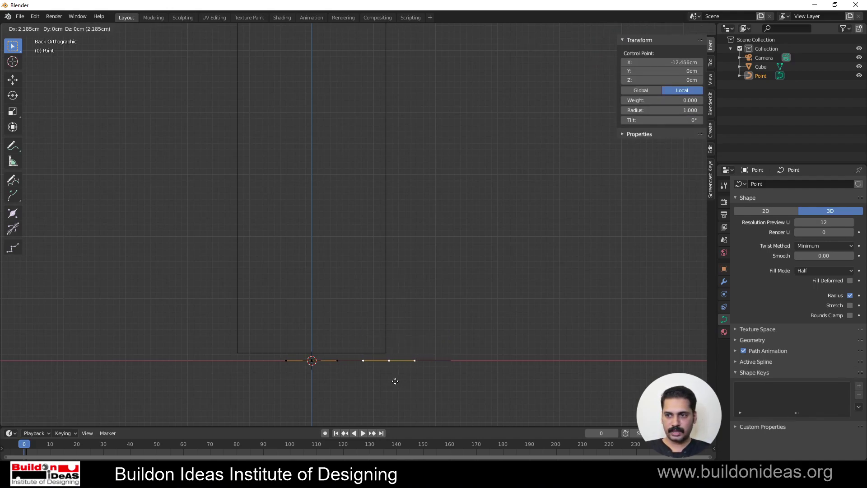
click(403, 382)
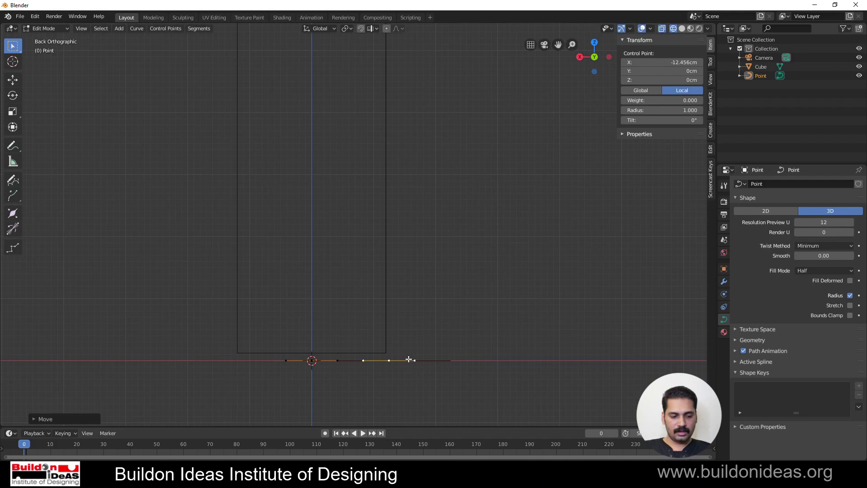
Extrude a new control point straight up along Z from the curve's end, to about Z 1.53 cm.
key(g)
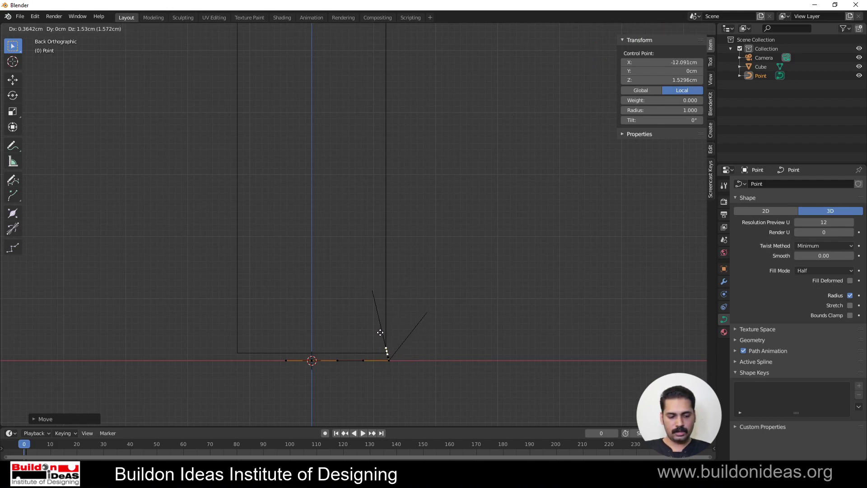
key(z)
click(380, 333)
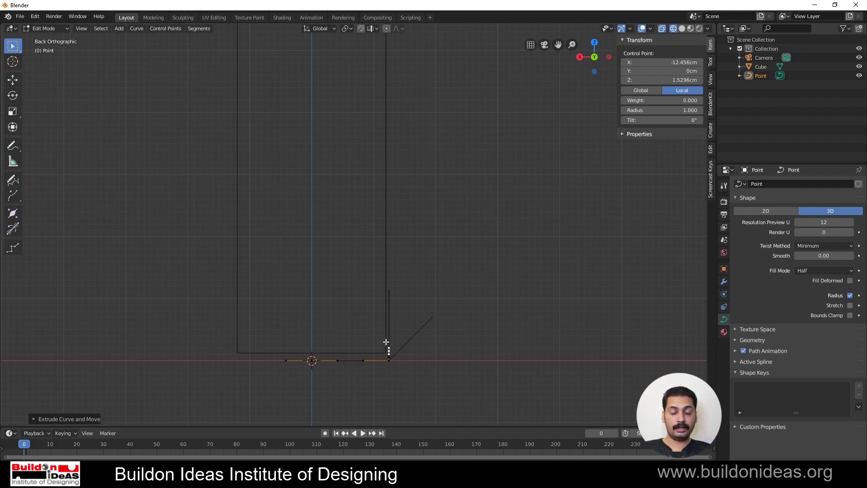
Set the handle type of the curve's upper end point to Automatic.
key(v)
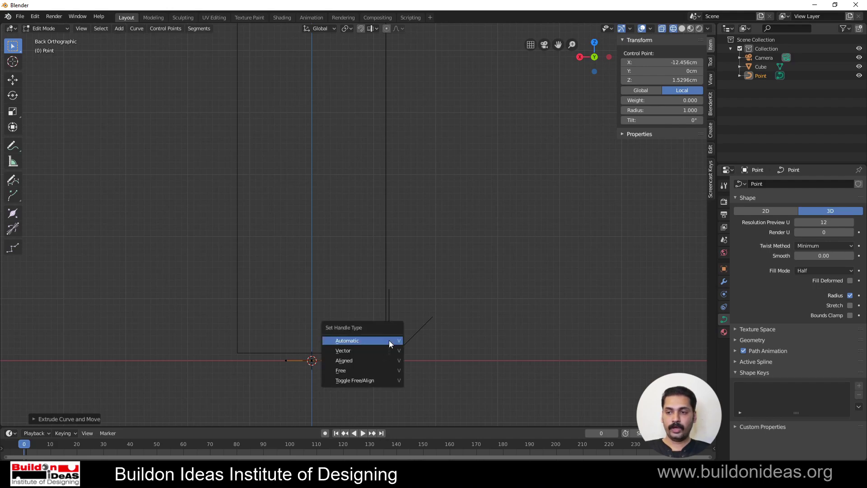
click(348, 360)
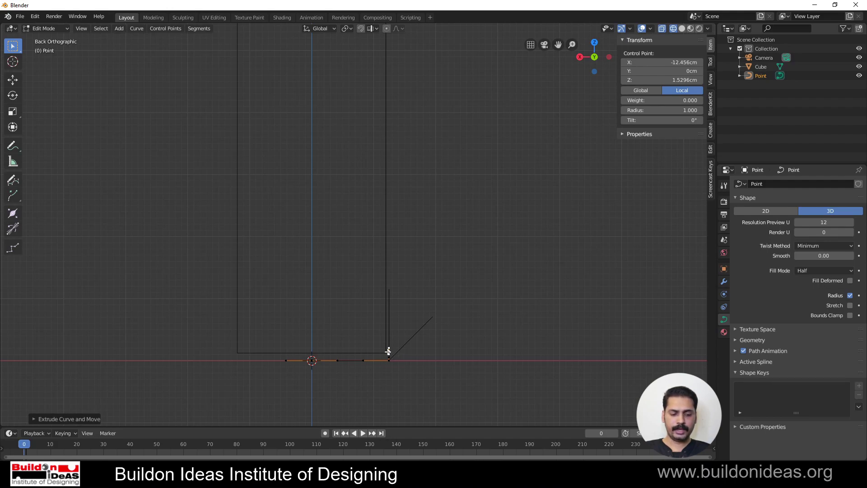
click(388, 351)
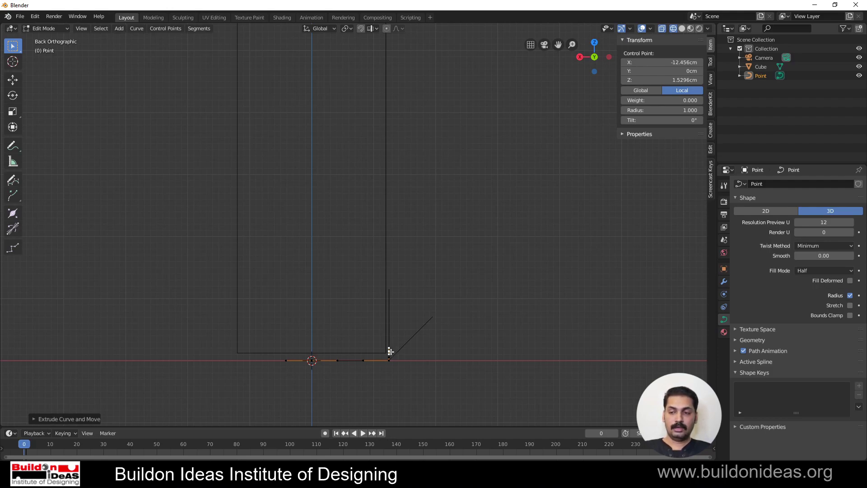
key(v)
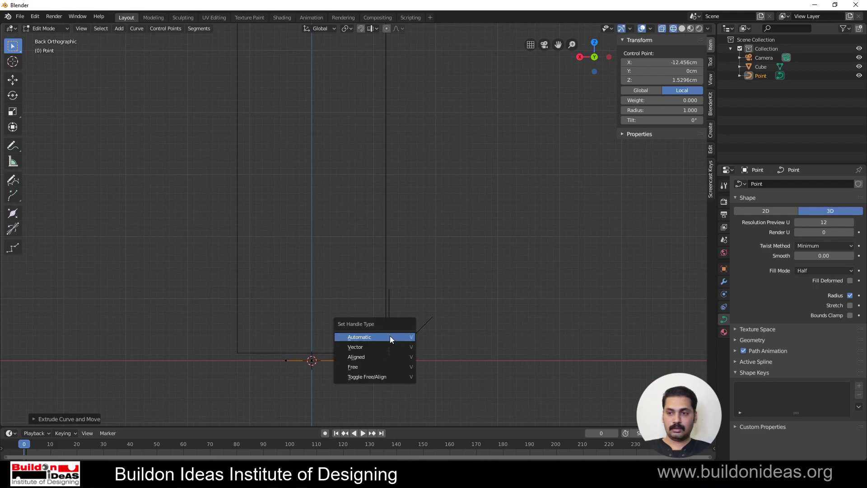
click(362, 338)
Extrude another control point from the curve's end, diagonally upward toward the column.
scroll(394, 385, up, 3)
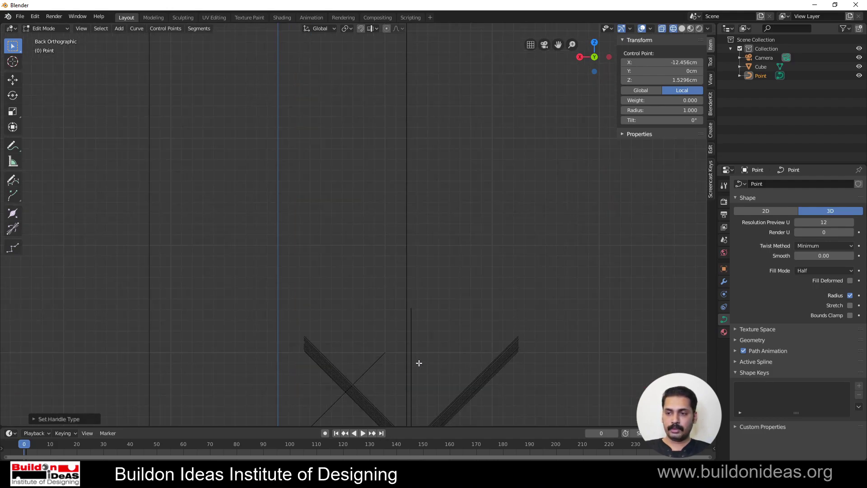
shift+middle_drag(421, 345, 406, 207)
scroll(405, 329, up, 2)
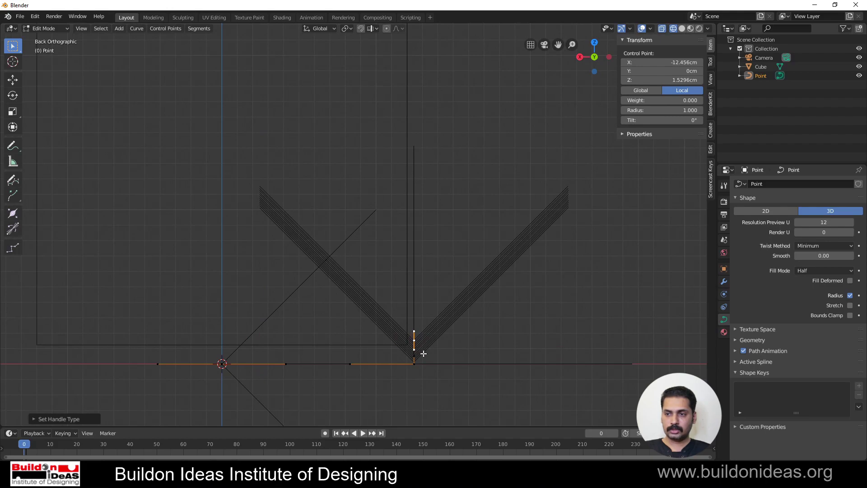
key(Tab)
key(Tab)
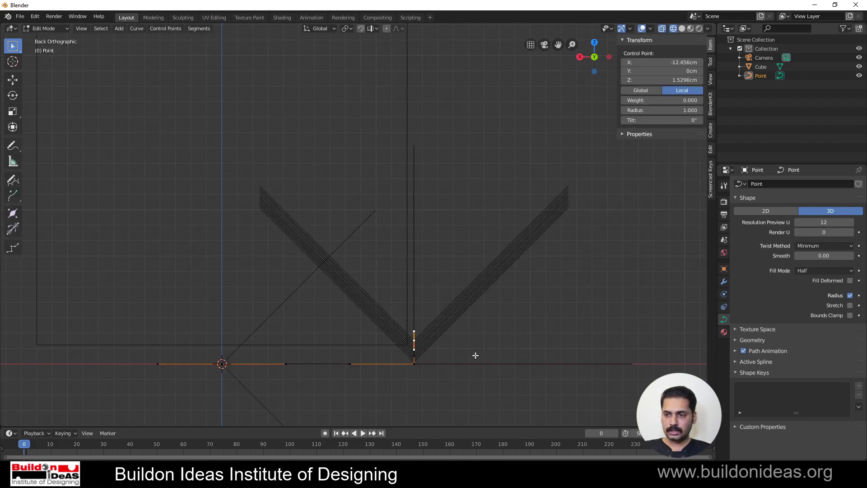
key(g)
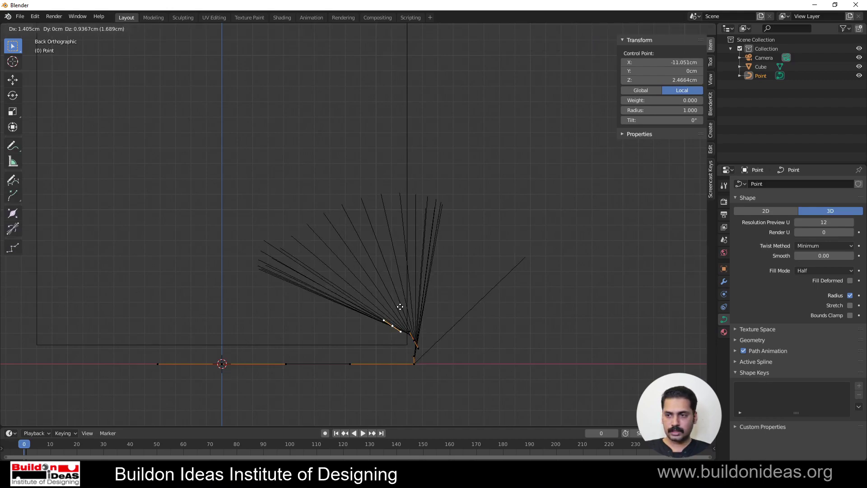
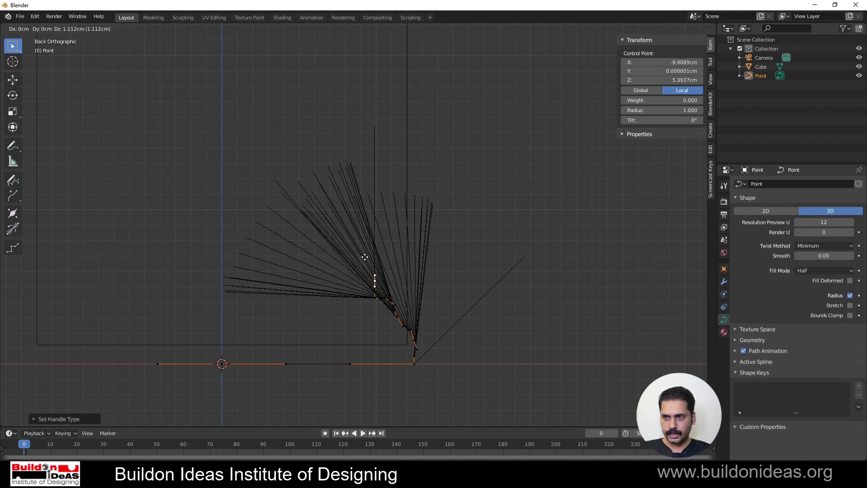
Extrude two short control points upward and outward, ending at about X -10.47 cm, Z 5.28 cm, and set the end point's handle type to Automatic.
click(368, 262)
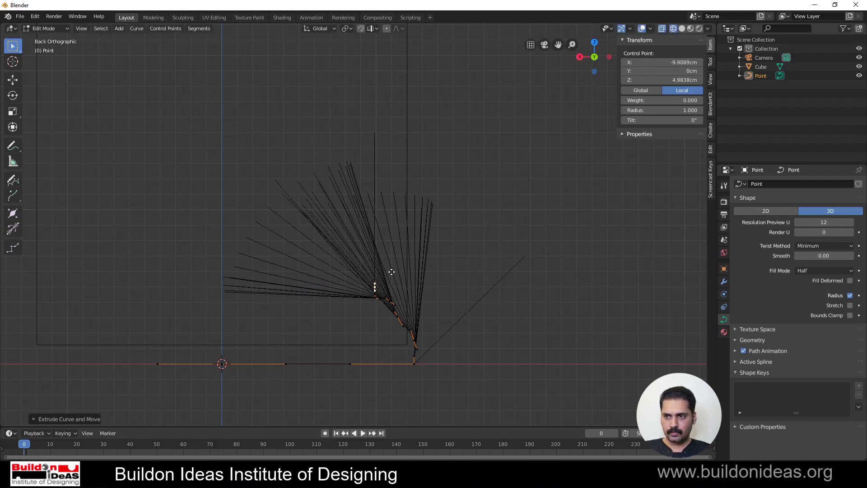
key(e)
click(392, 272)
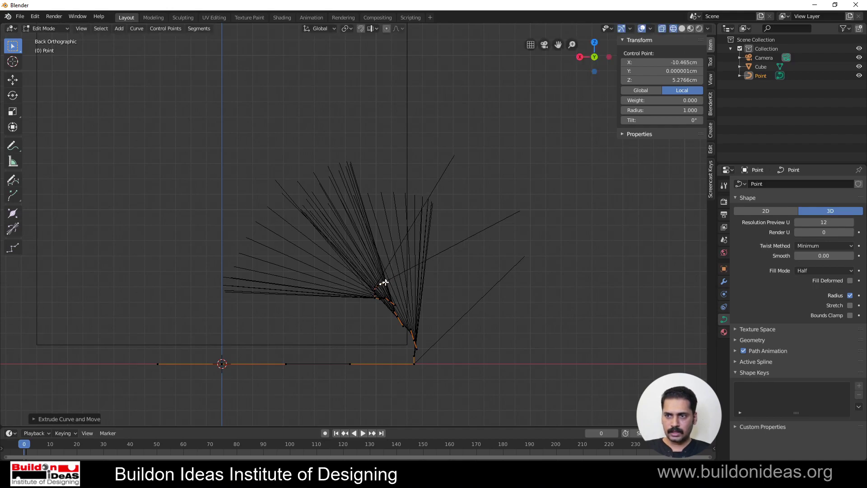
key(v)
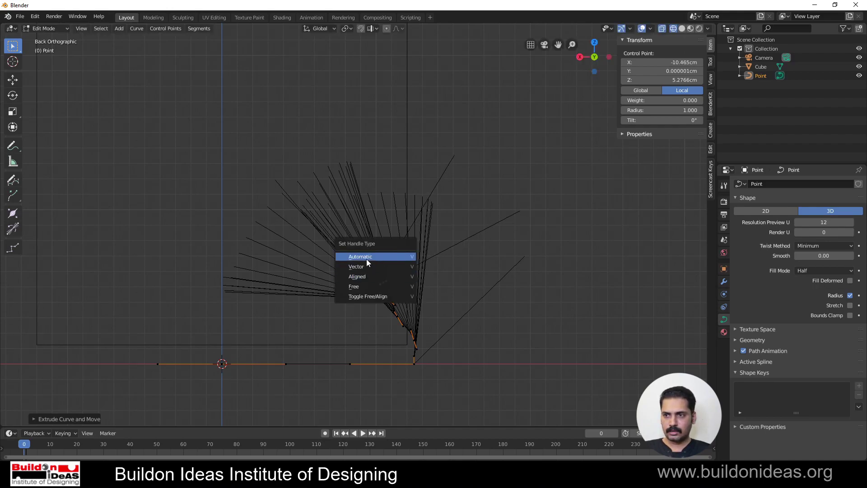
click(397, 254)
Extrude a chain of control points upward and outward past the column's edge, ending at about X -14.56 cm, Z 12.27 cm.
key(e)
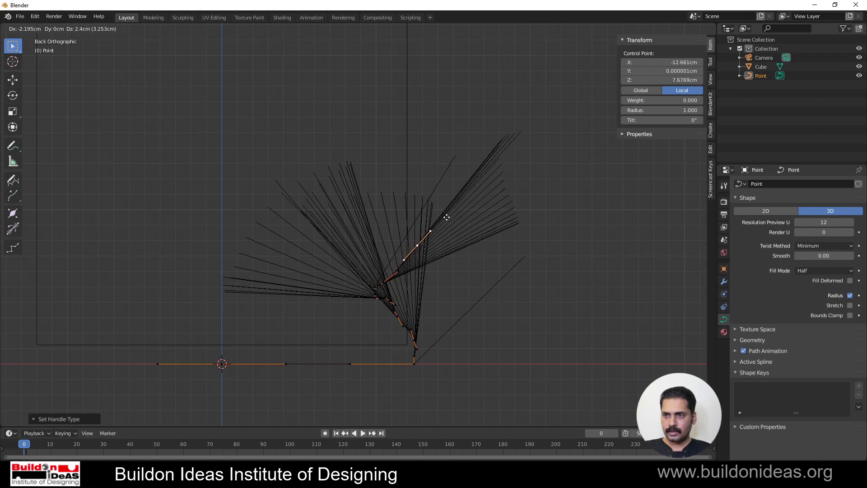
click(446, 217)
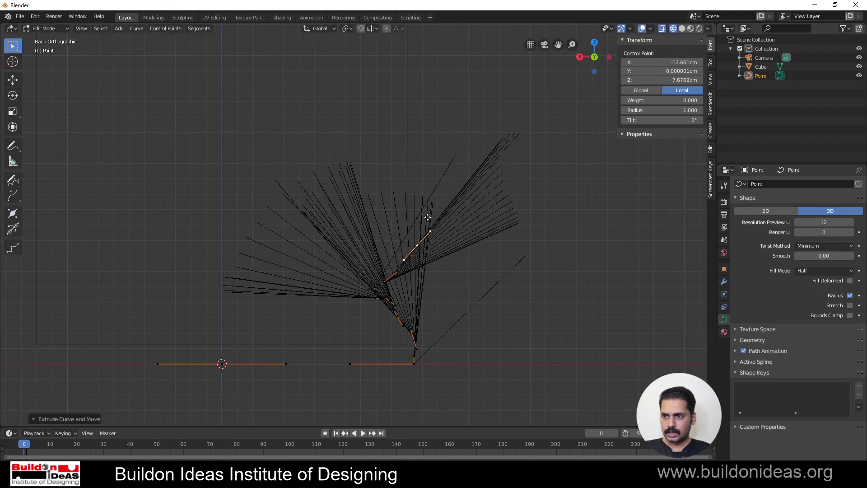
key(e)
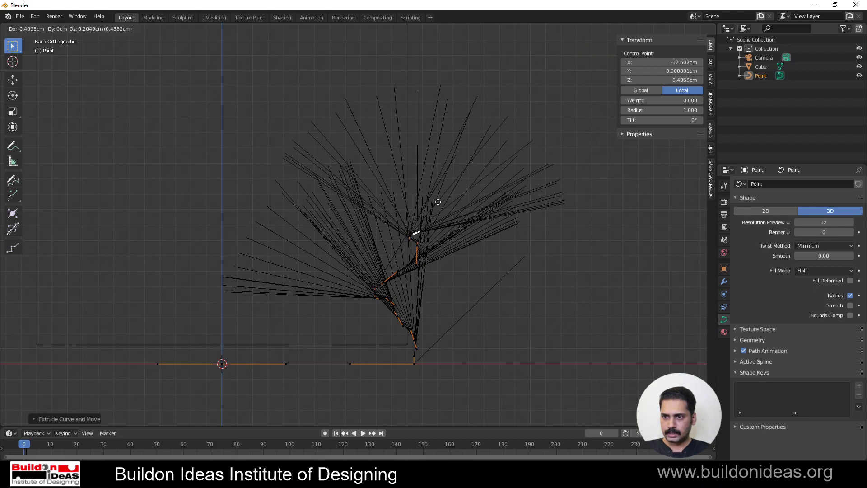
click(440, 201)
key(e)
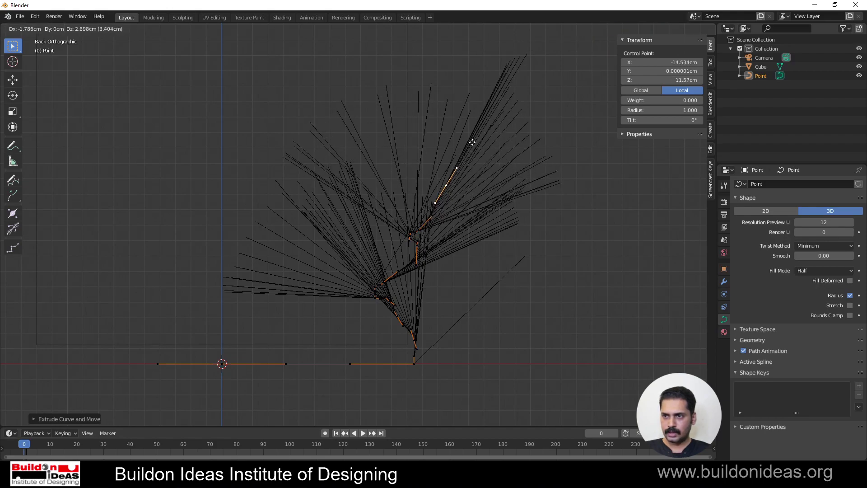
click(472, 134)
Extrude a long curve segment up along the column's side, ending at about X -11.08 cm, Z 97.97 cm.
scroll(447, 153, down, 5)
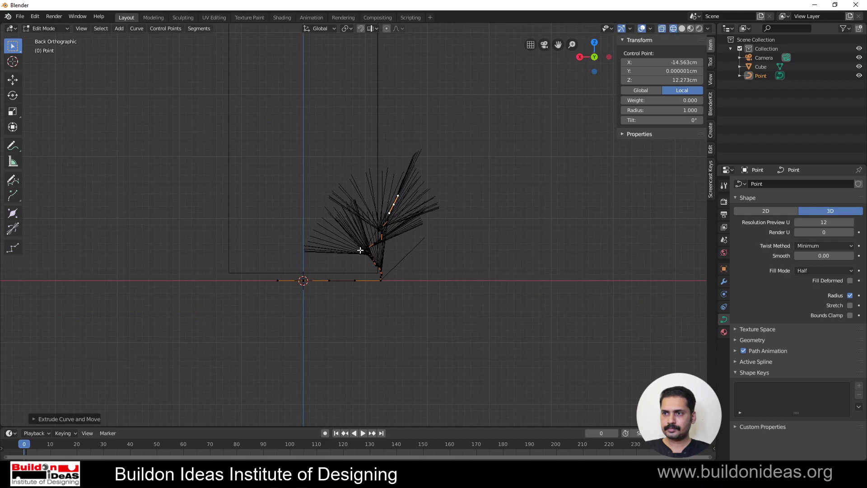
scroll(402, 146, down, 3)
scroll(365, 183, down, 3)
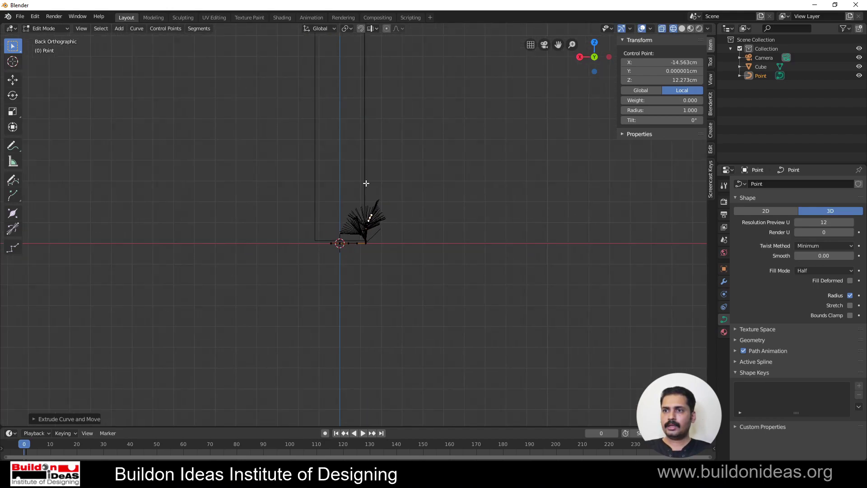
key(e)
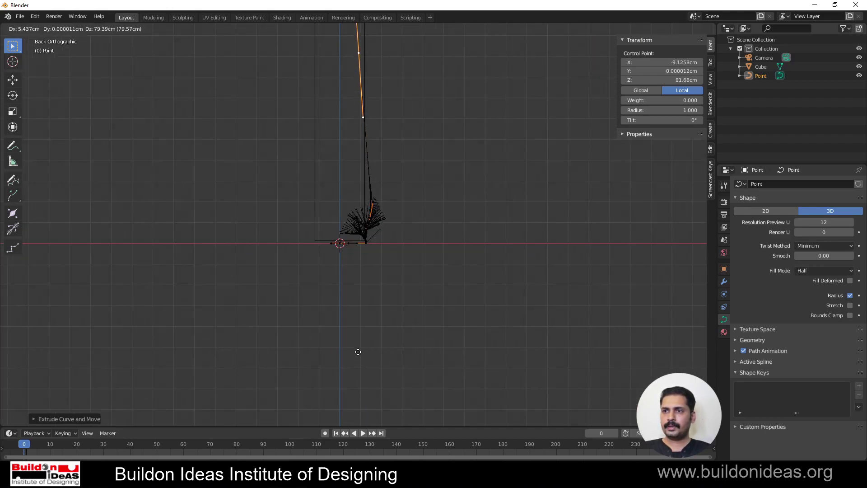
click(362, 339)
Move the curve's upper end point onto the column's edge at about X -11.95 cm, Z 103.19 cm.
shift+middle_drag(432, 203, 412, 432)
scroll(328, 172, down, 2)
scroll(359, 206, up, 2)
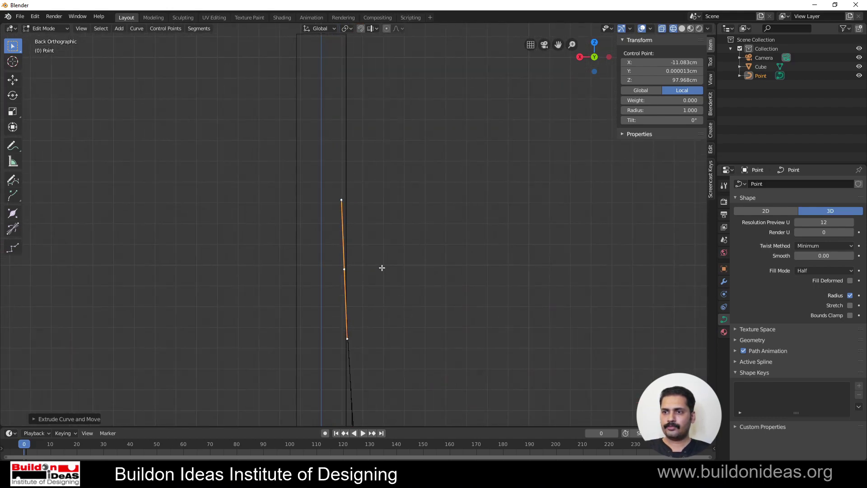
key(g)
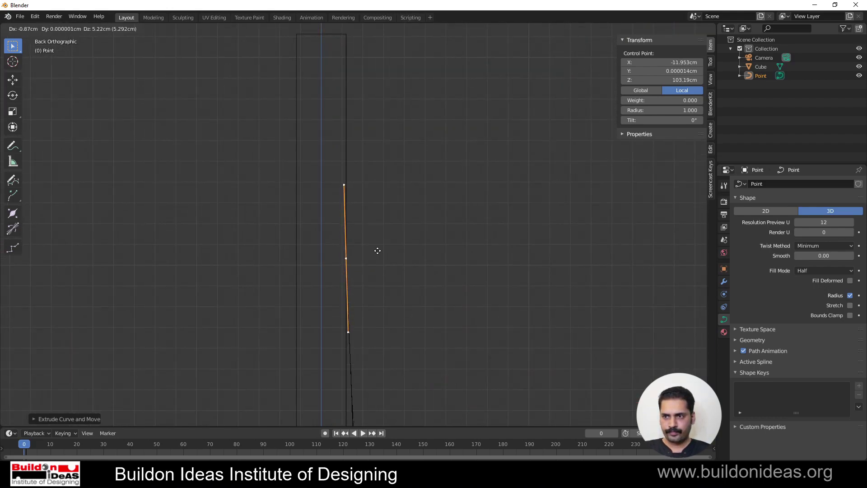
click(381, 256)
key(e)
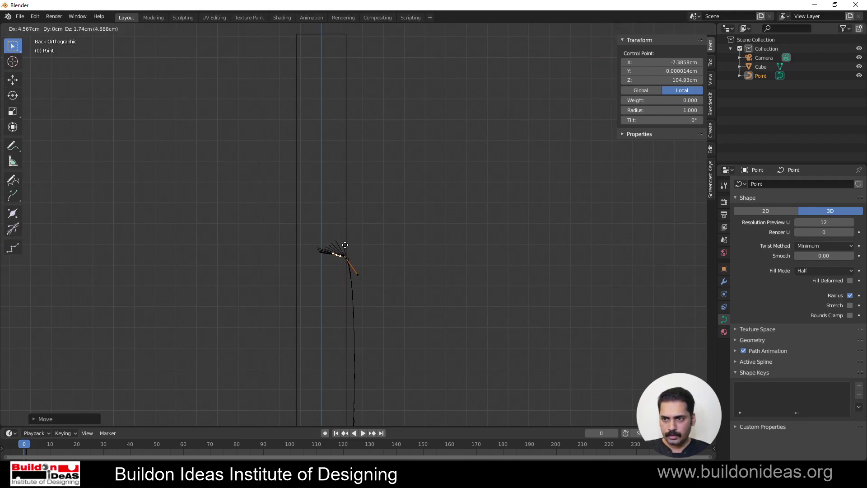
right_click(346, 244)
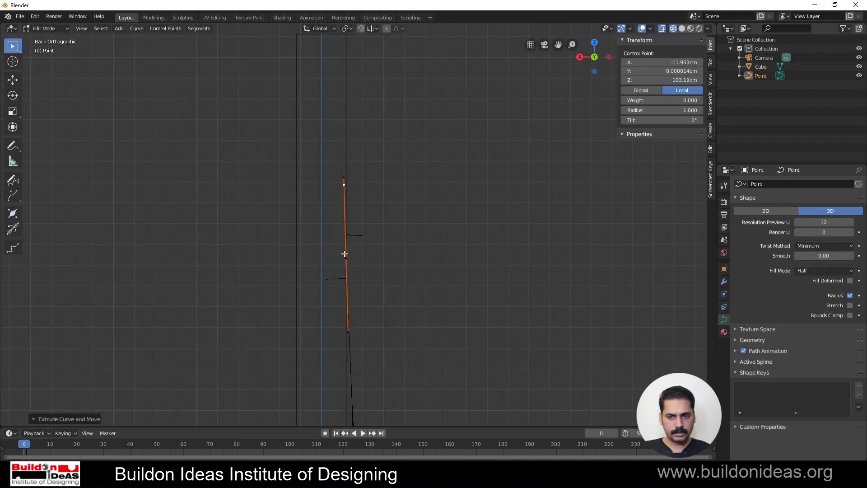
key(x)
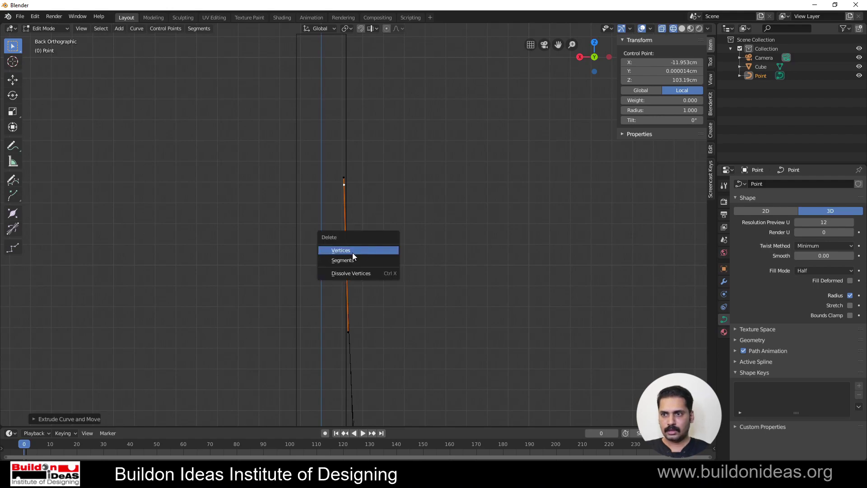
click(352, 249)
Set the handle type of the end point at the column's mid-height to Vector.
key(a)
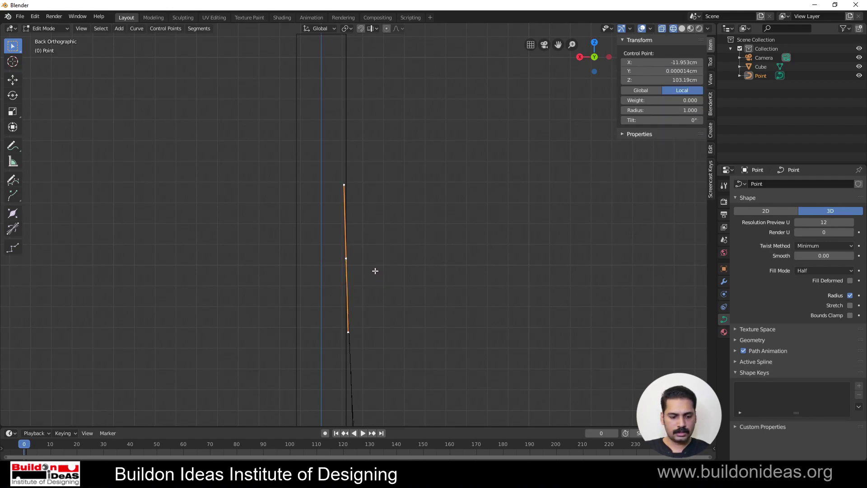
key(v)
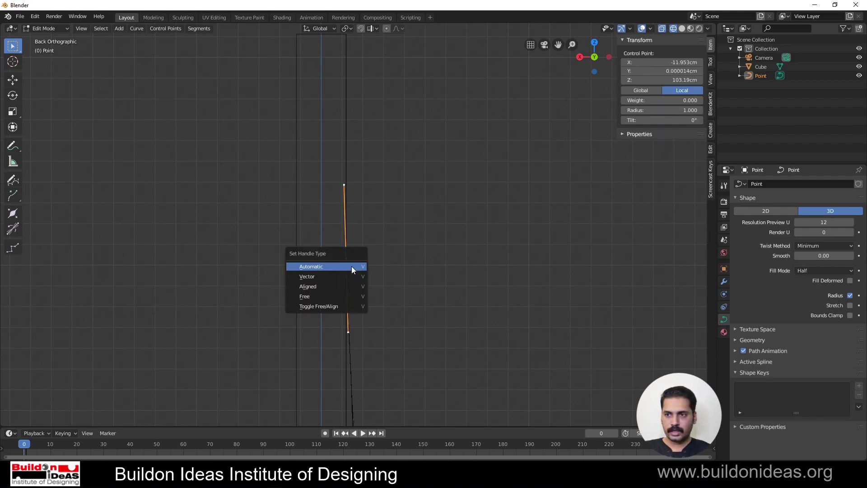
click(329, 278)
Extrude two short control points at the column's mid-height, ending at about X -11.52 cm, Z 105.15 cm, and set the end point's handle type to Automatic.
key(e)
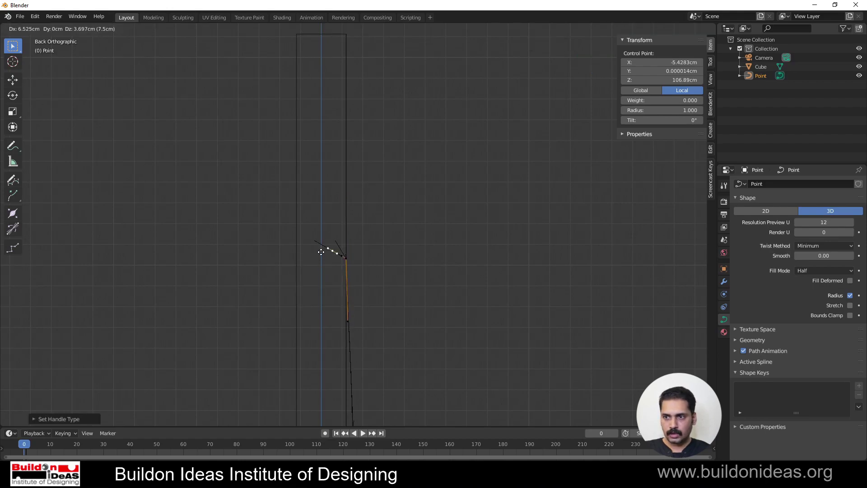
click(341, 253)
key(g)
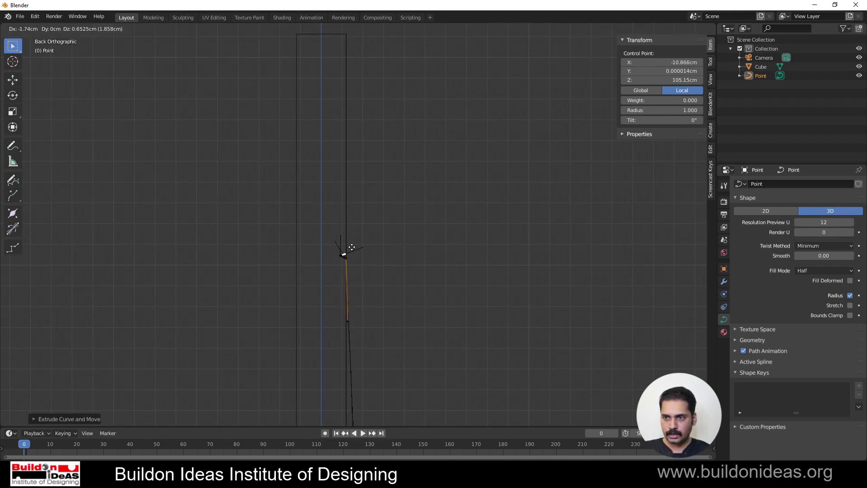
click(353, 247)
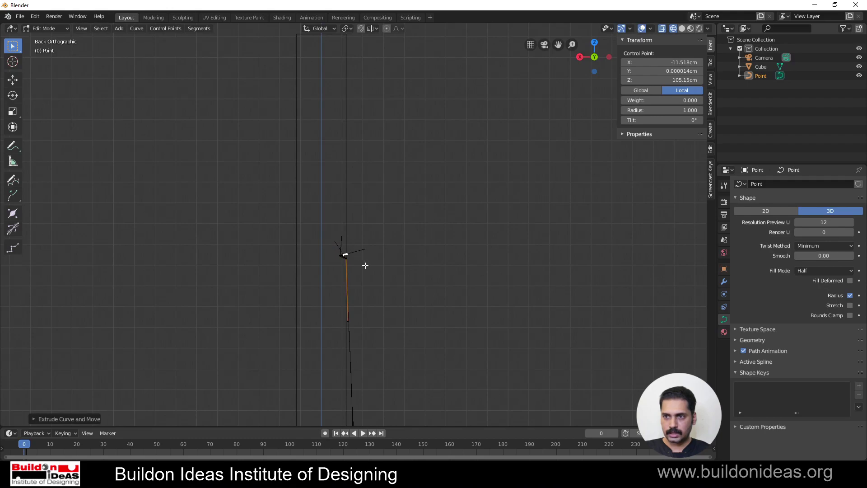
key(v)
click(342, 247)
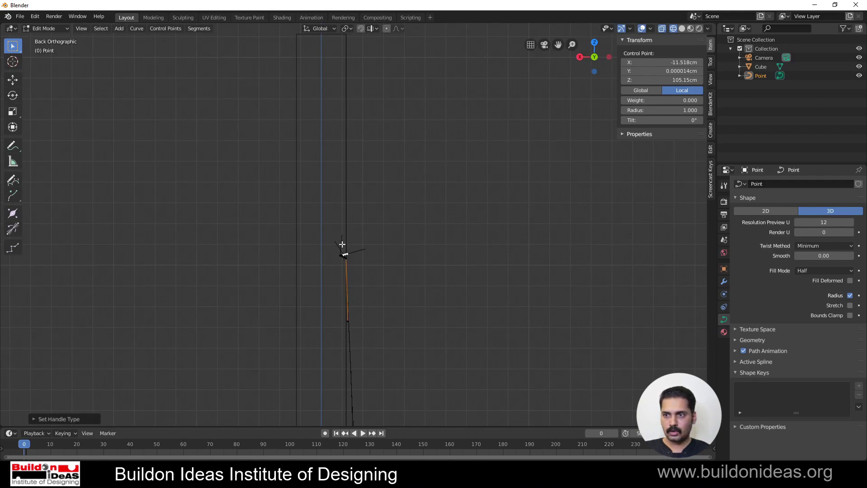
Extrude a long curve segment upward to near the column's top, at about X -8.81 cm, Z 198.05 cm.
scroll(317, 220, down, 4)
key(g)
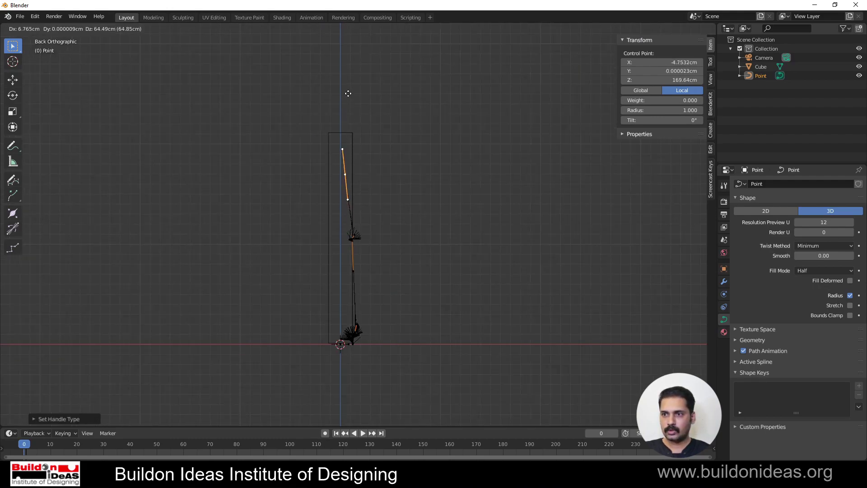
click(352, 67)
Extrude a coincident control point at the curve's upper end near the column's top and set its handle type to Vector.
scroll(368, 207, up, 3)
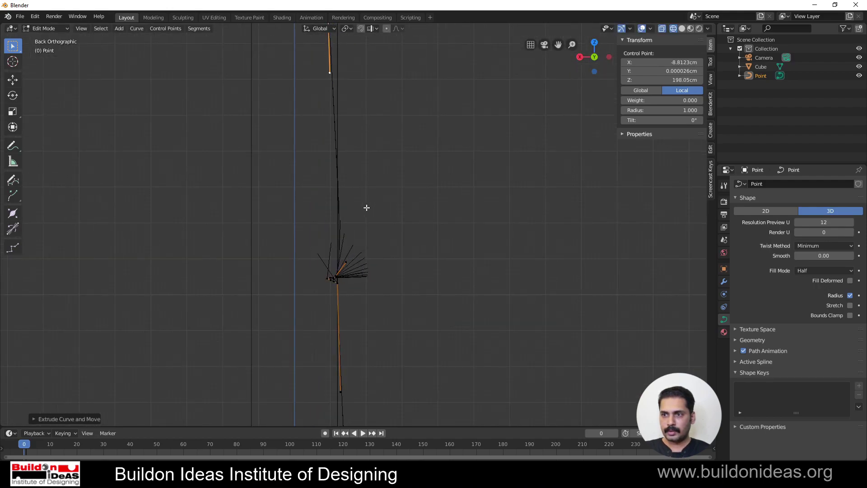
shift+middle_drag(390, 151, 365, 295)
scroll(313, 220, up, 6)
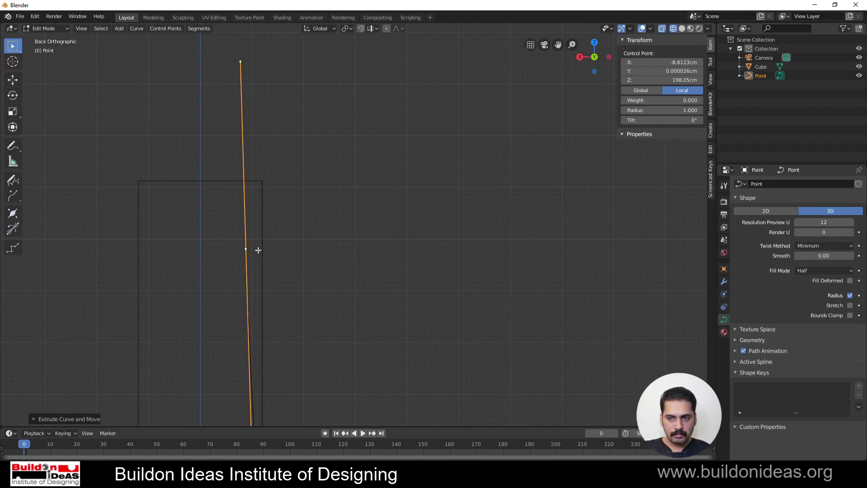
key(e)
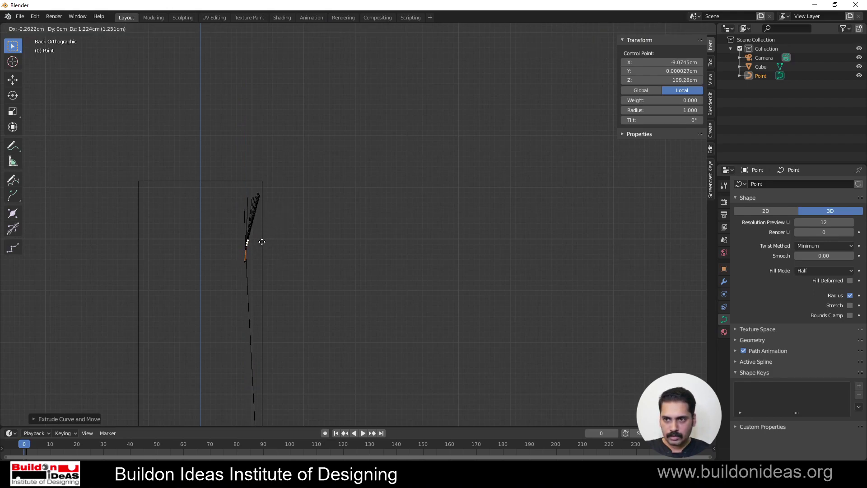
click(261, 241)
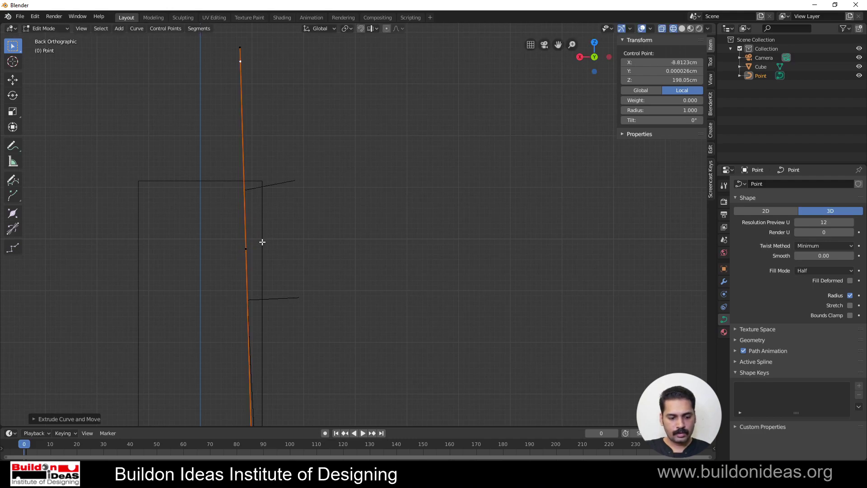
key(v)
click(250, 245)
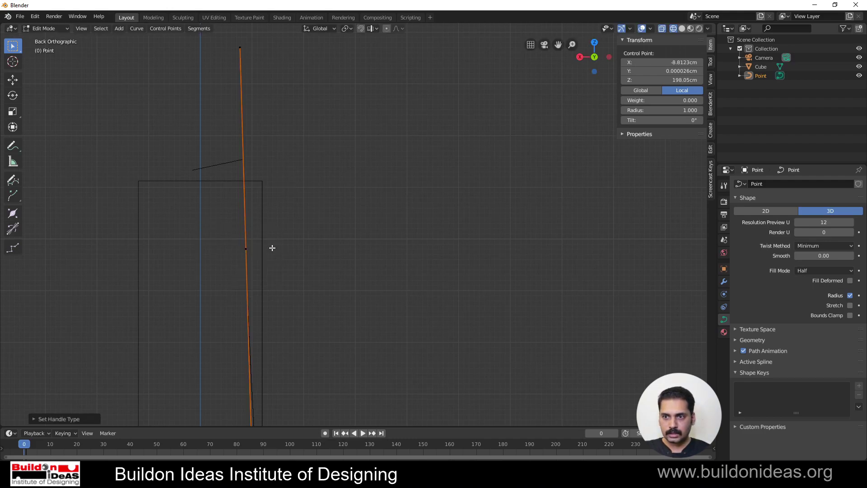
Extrude two short control points outward and up, ending at about X -9.85 cm, Z 199.52 cm, and set the end point's handle type to Automatic.
key(e)
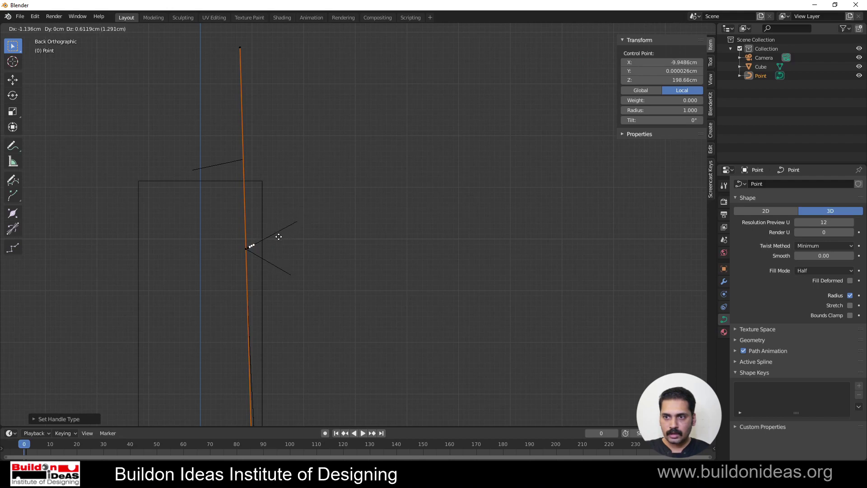
click(280, 238)
scroll(241, 274, up, 3)
key(g)
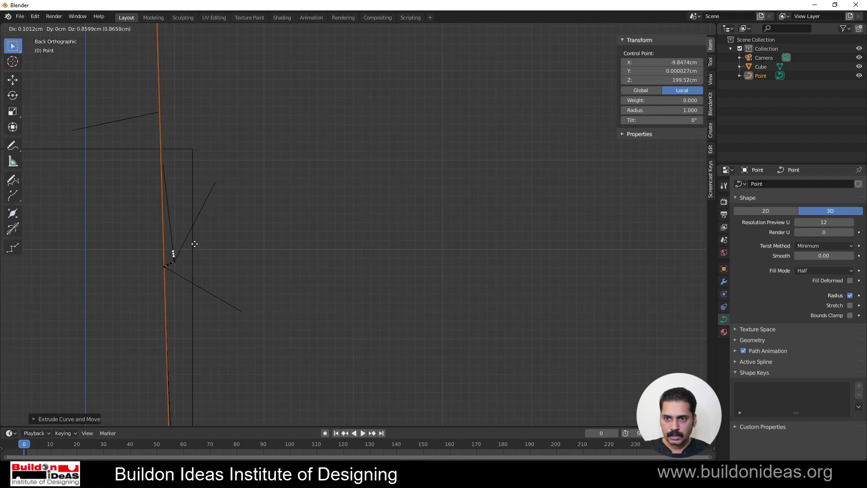
click(195, 244)
key(v)
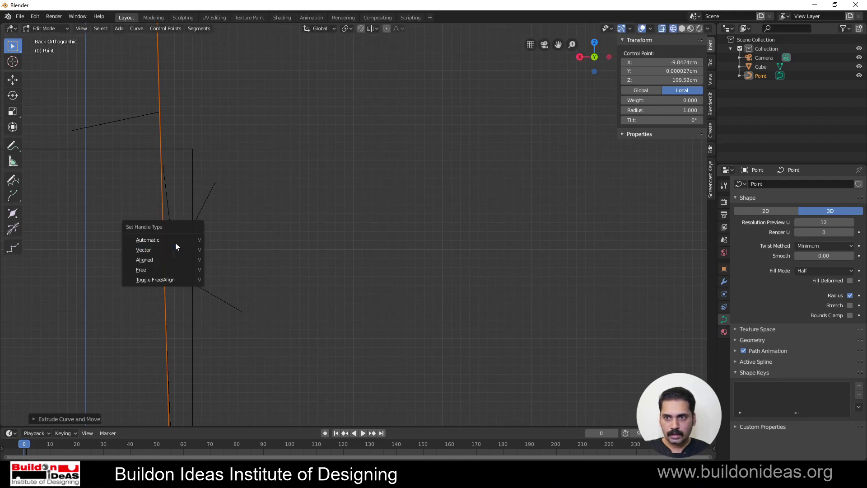
click(163, 249)
Extrude a chain of control points upward and outward past the column's top corner, ending at about X -16.73 cm, Z 211.77 cm.
key(e)
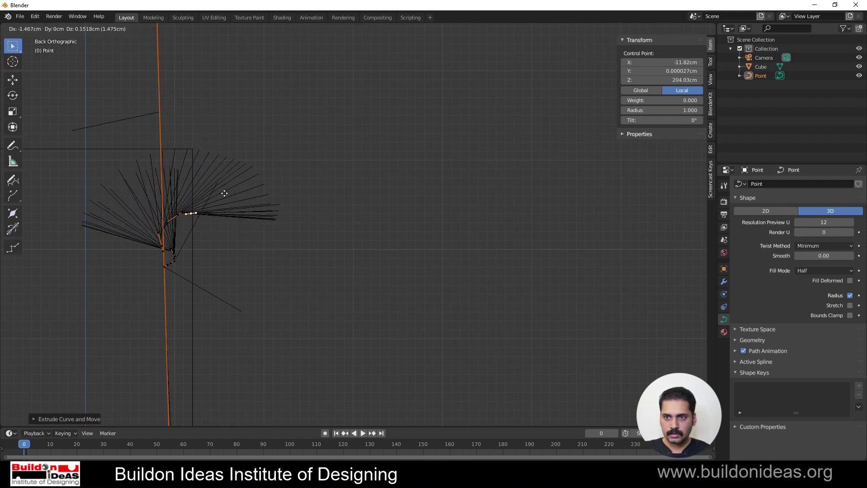
click(232, 162)
key(e)
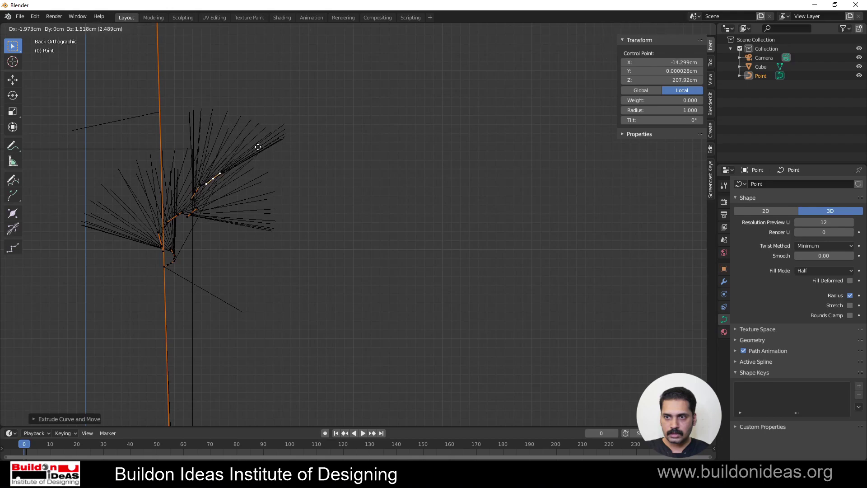
click(256, 150)
key(e)
click(261, 132)
key(e)
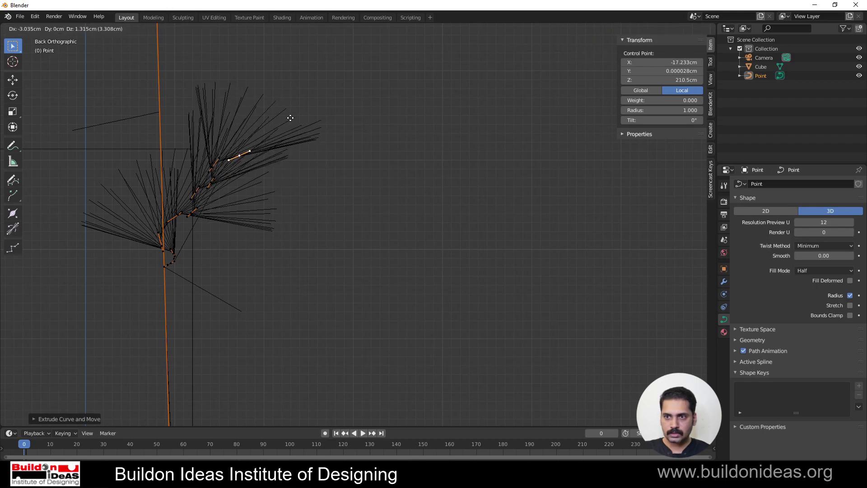
click(286, 112)
Extrude a coincident control point at the curve's outer top end and set its handle type to Vector.
key(e)
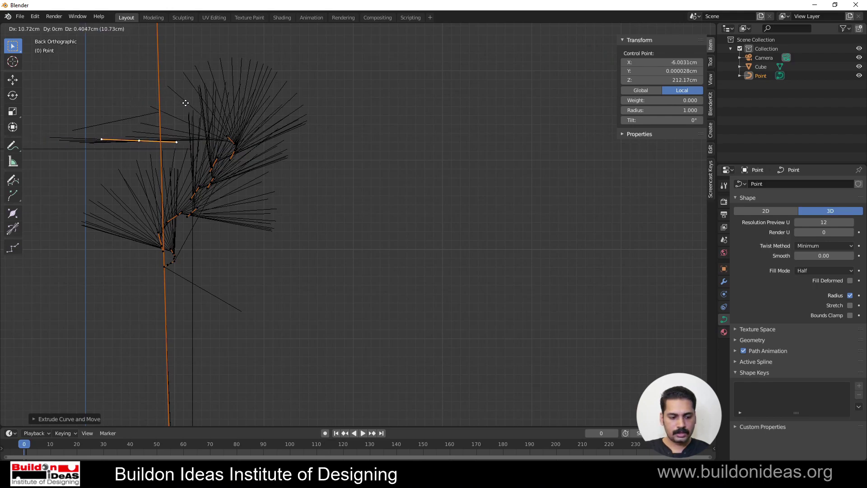
right_click(209, 104)
key(v)
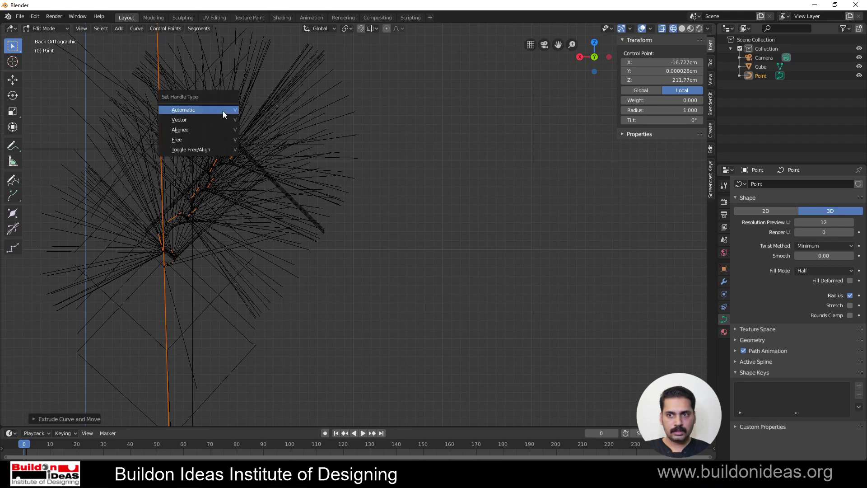
click(195, 121)
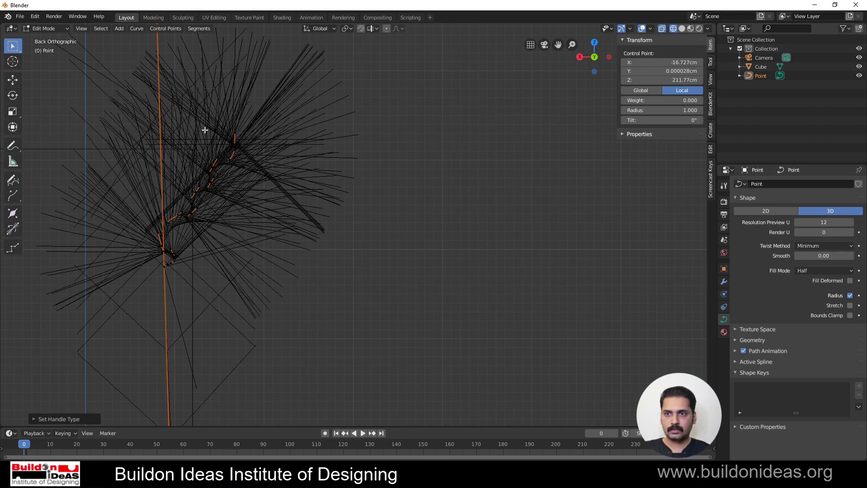
Extrude a nearly horizontal segment from the curve's top end inward to the column's centre axis, ending at about X 0.07 cm, Z 211.92 cm.
key(e)
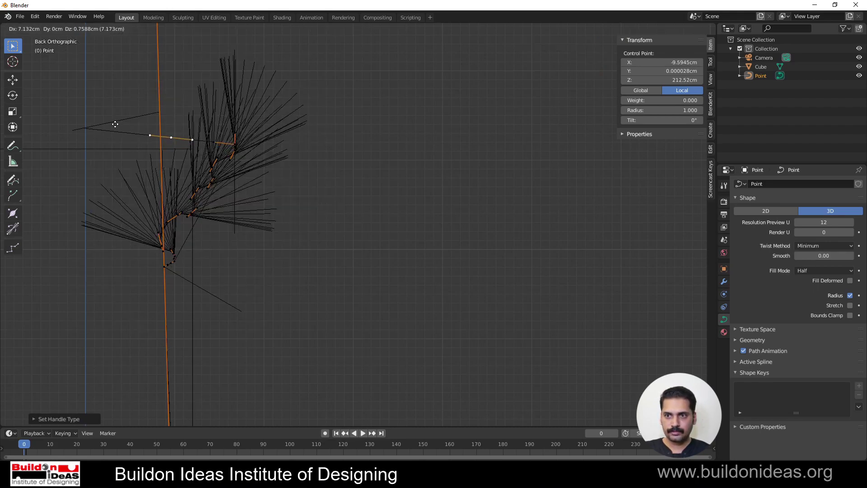
click(30, 130)
key(Tab)
key(KP_Decimal)
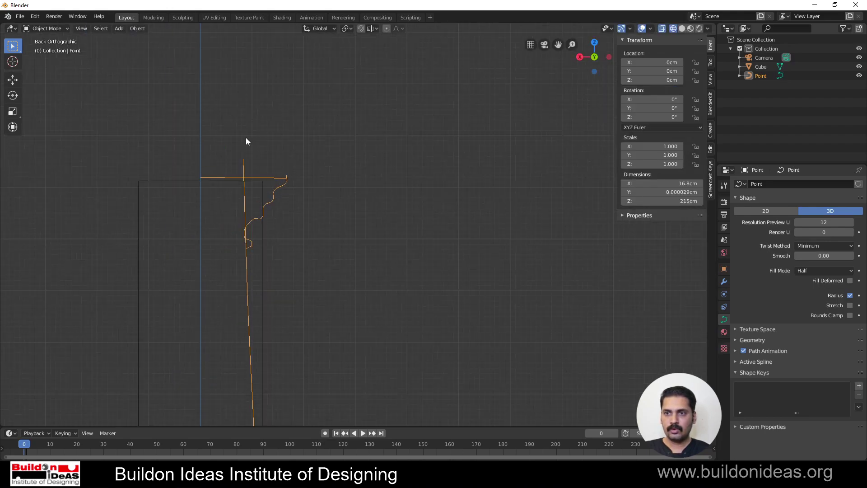
Move the upper handle of the mid moulding's last control point to about X -11.34 cm, Z 112.02 cm.
scroll(378, 300, up, 3)
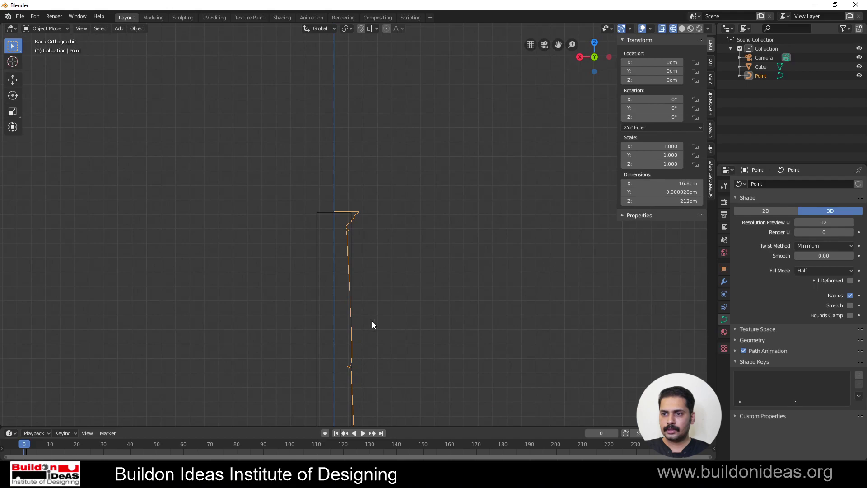
shift+middle_drag(372, 321, 268, 142)
scroll(240, 203, up, 4)
shift+middle_drag(185, 166, 284, 294)
scroll(221, 305, up, 4)
key(Tab)
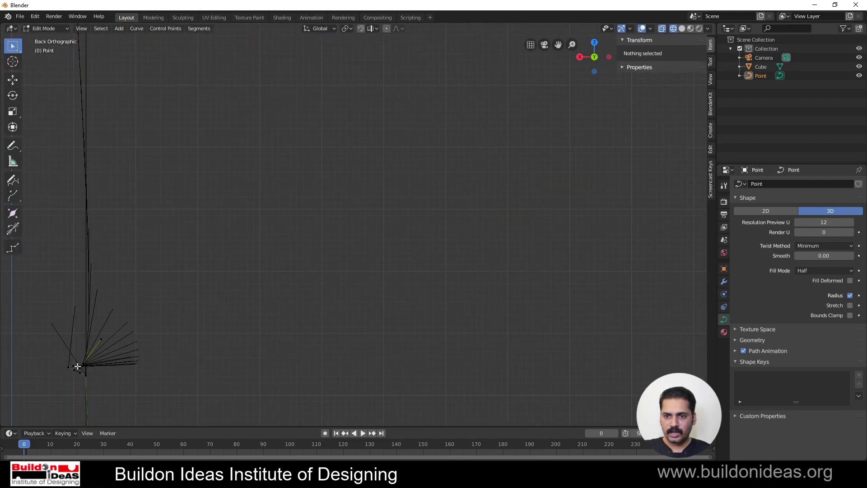
click(82, 363)
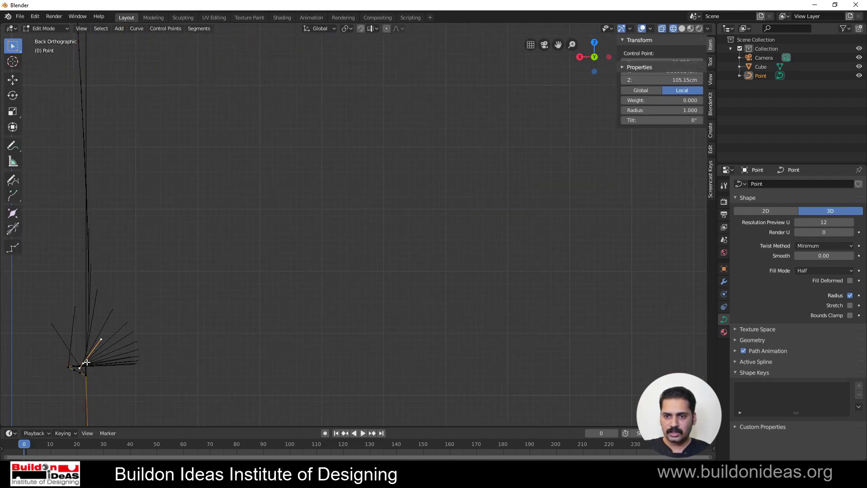
click(102, 340)
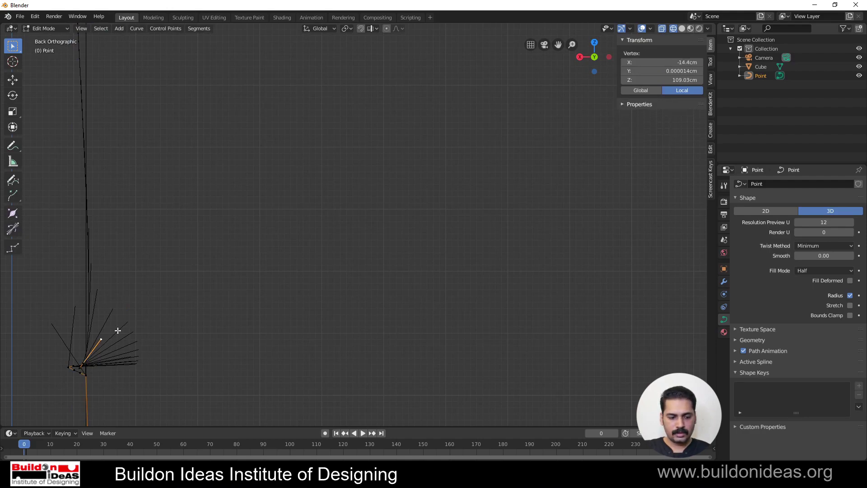
key(g)
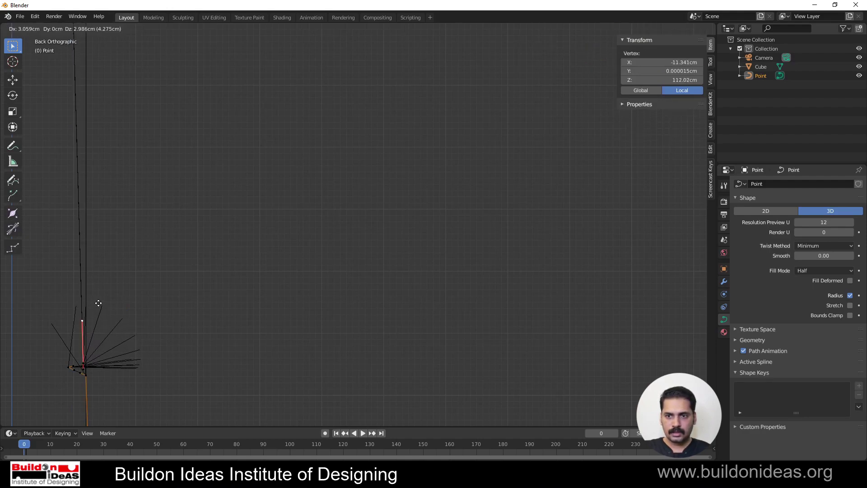
click(99, 303)
key(Tab)
scroll(147, 271, down, 5)
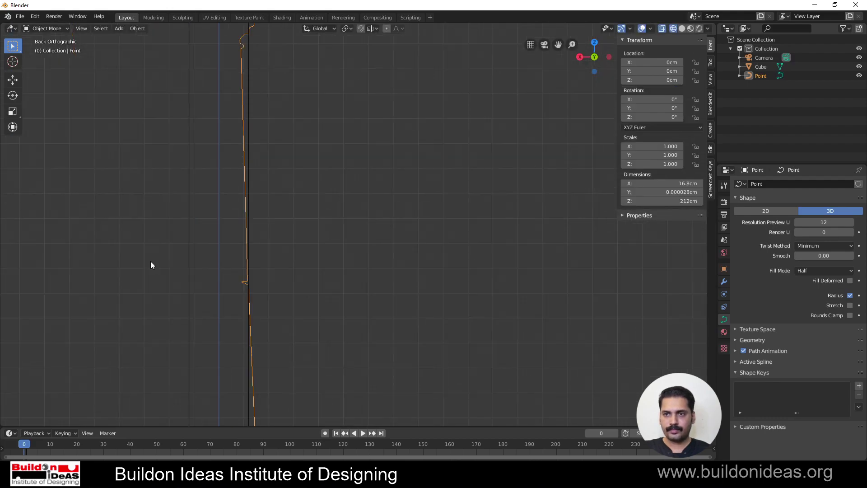
Add a Screw modifier to the profile curve to revolve it into a round column.
scroll(241, 256, down, 3)
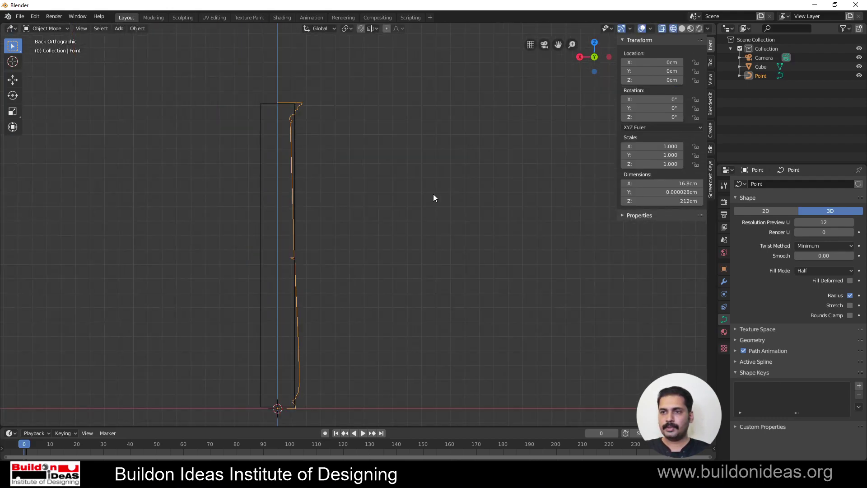
shift+middle_drag(396, 202, 394, 173)
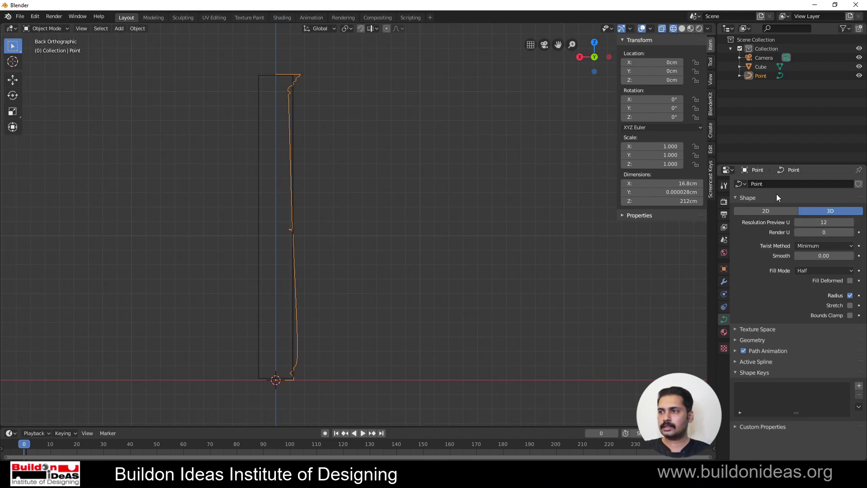
click(724, 282)
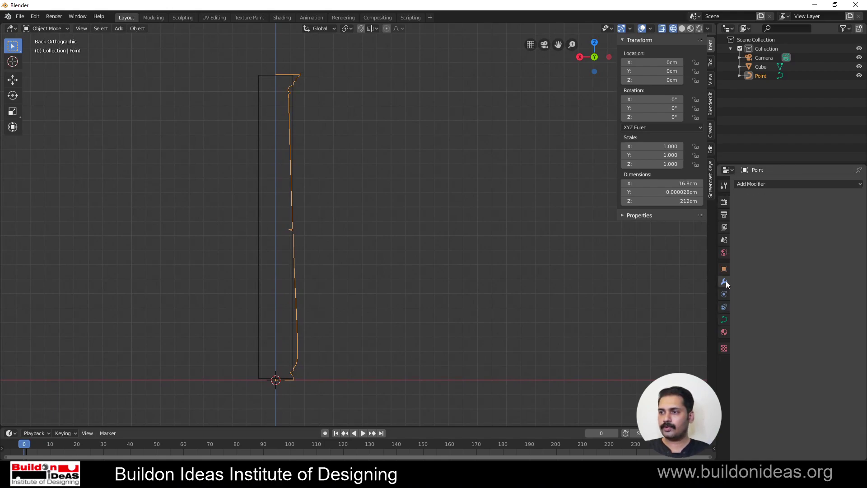
click(765, 183)
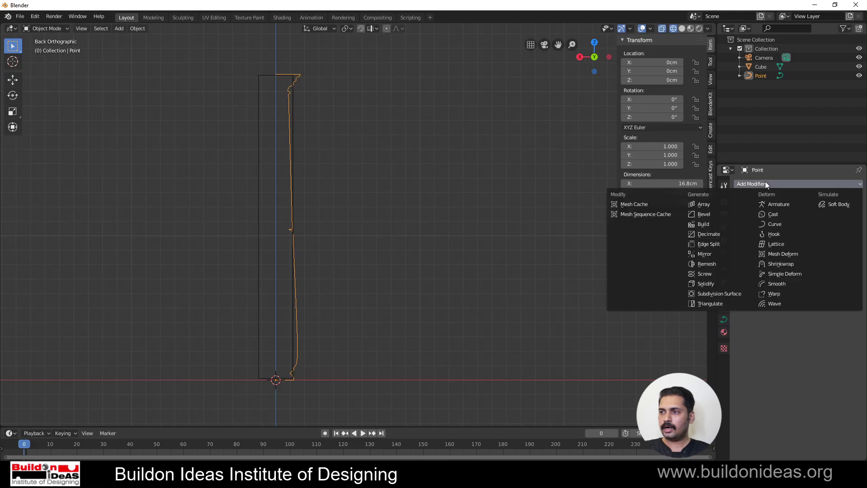
click(707, 273)
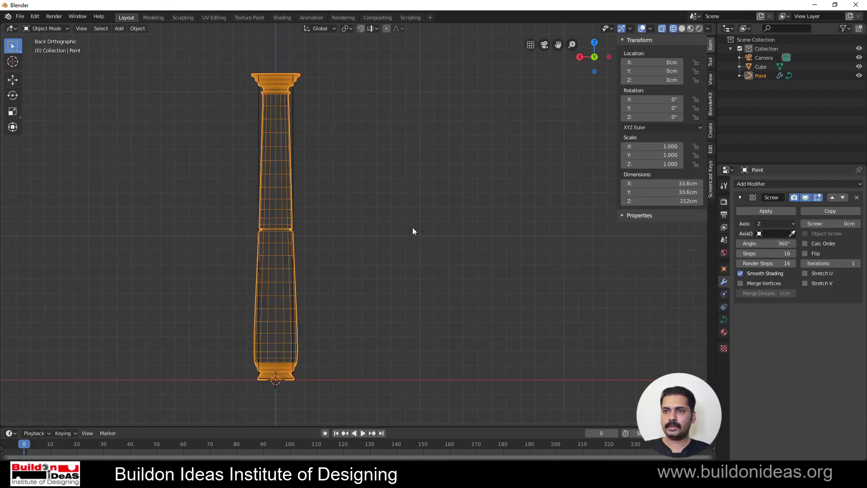
key(Tab)
key(Tab)
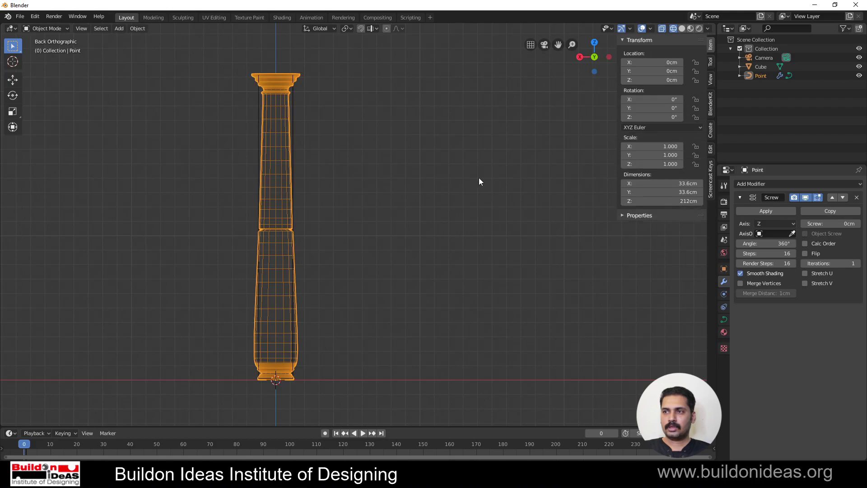
Switch the viewport to Material Preview shading and move the reference cube aside along the X axis to about -138.75 cm.
click(690, 28)
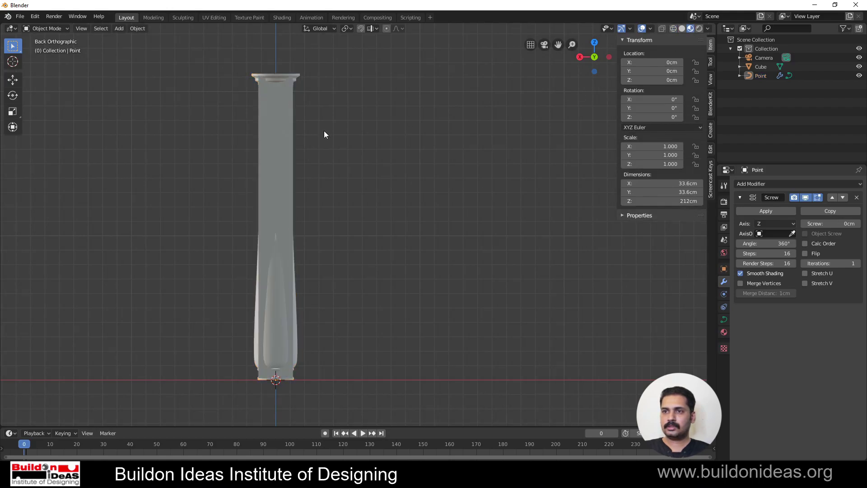
click(292, 99)
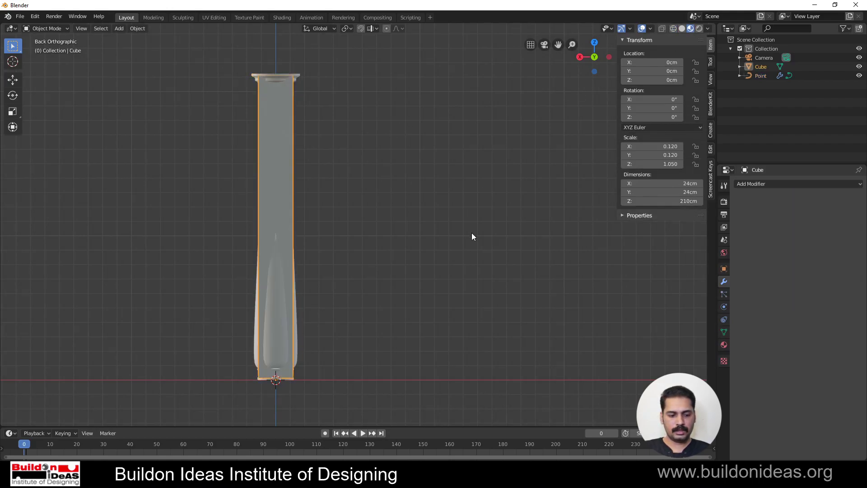
key(g)
key(x)
click(349, 255)
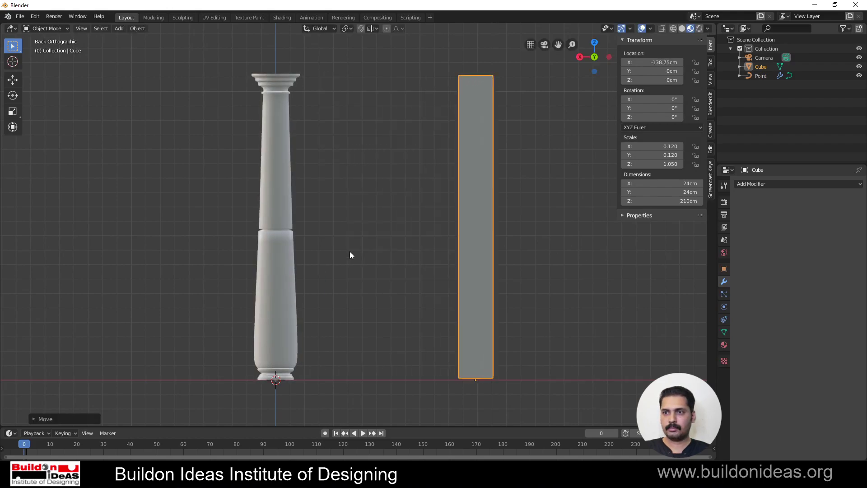
click(349, 253)
Set the Screw modifier's viewport steps on the revolved column to 28.
click(285, 203)
middle_drag(307, 173, 354, 279)
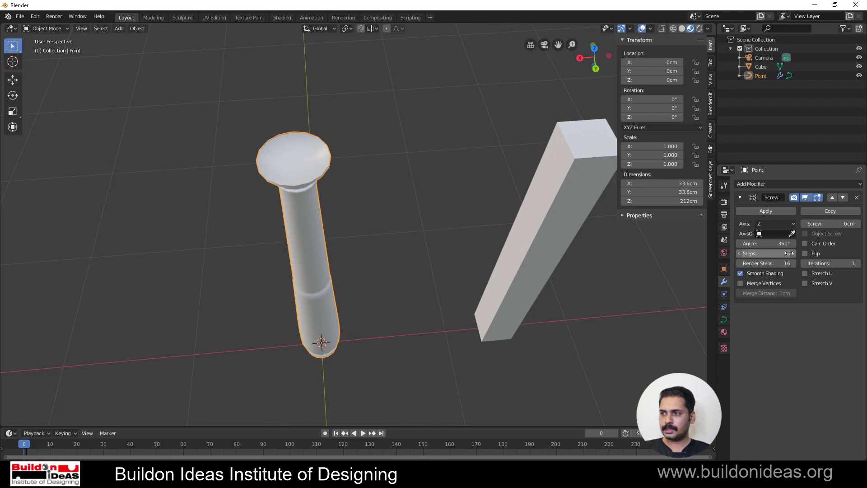
drag(787, 253, 815, 254)
click(355, 288)
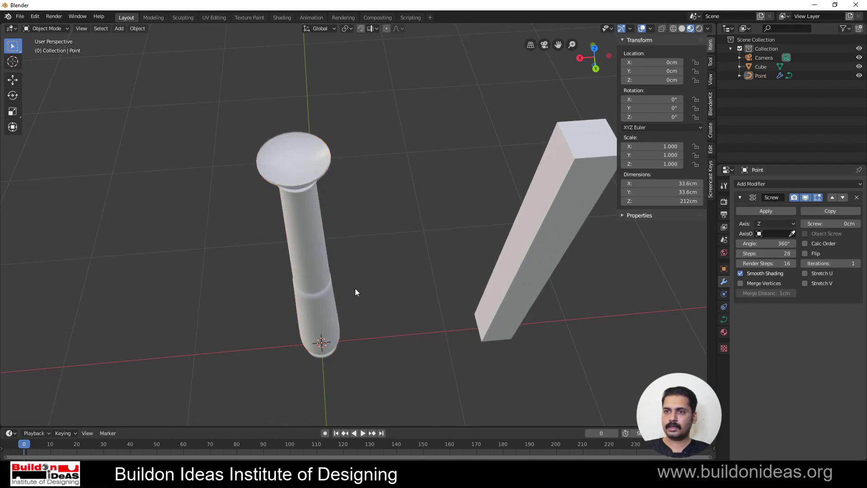
middle_drag(355, 288, 300, 242)
scroll(260, 185, down, 5)
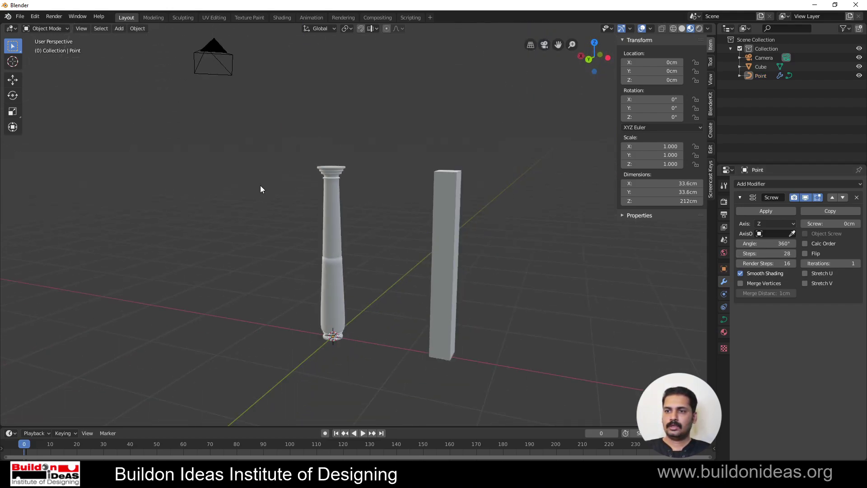
scroll(335, 250, up, 2)
middle_drag(375, 283, 401, 270)
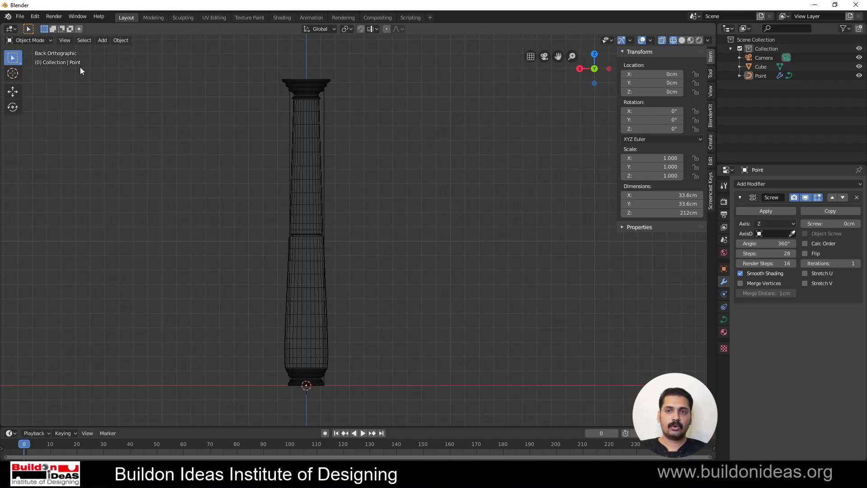
Search the add-ons in the preferences for "BEZ" and enable Object: Bezier Utilities.
click(34, 16)
click(54, 136)
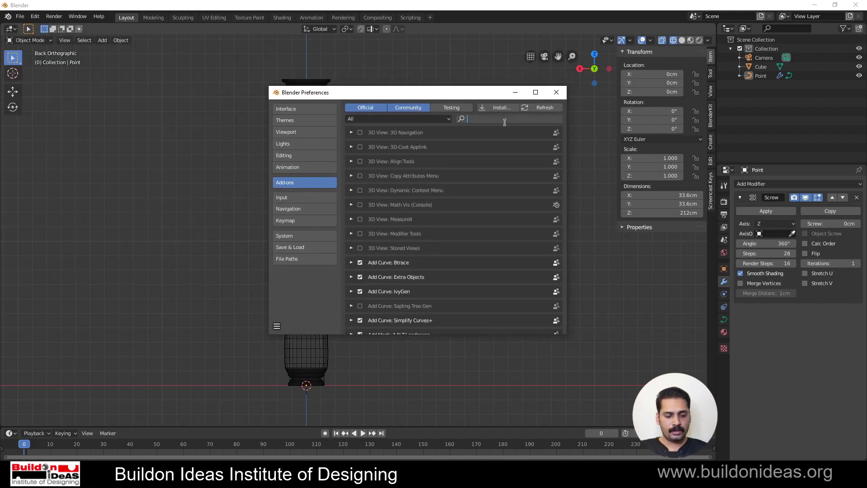
text(BEZ)
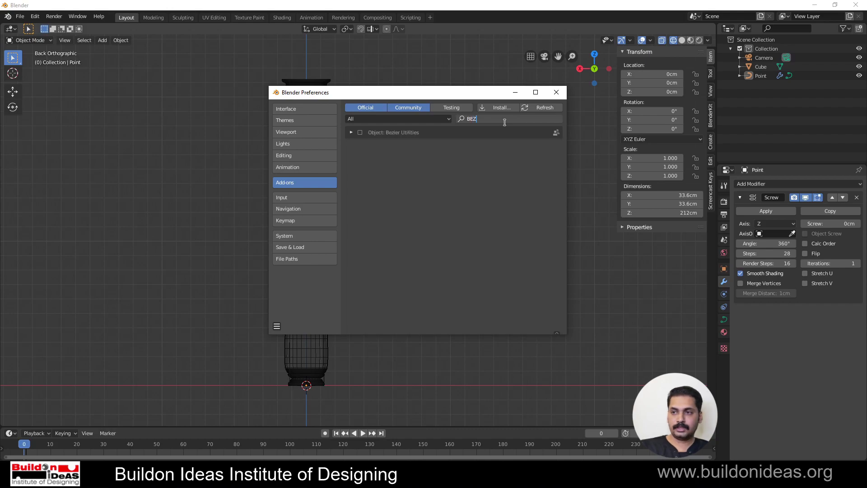
click(361, 133)
click(361, 134)
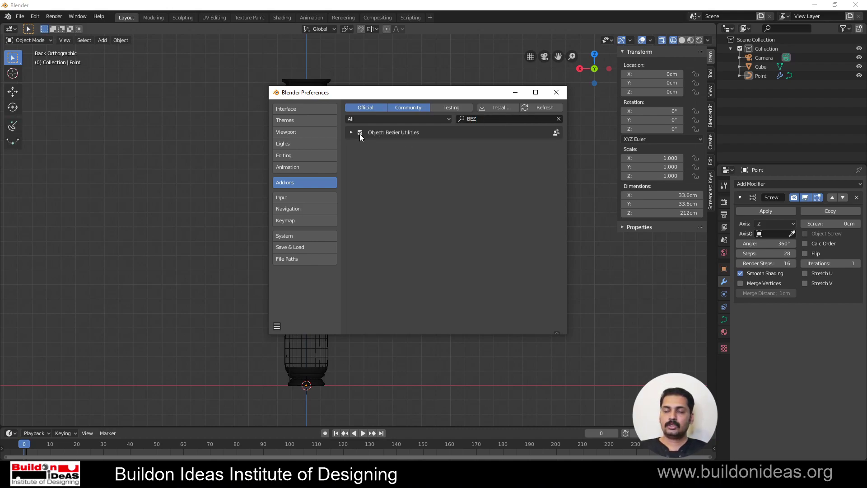
click(497, 108)
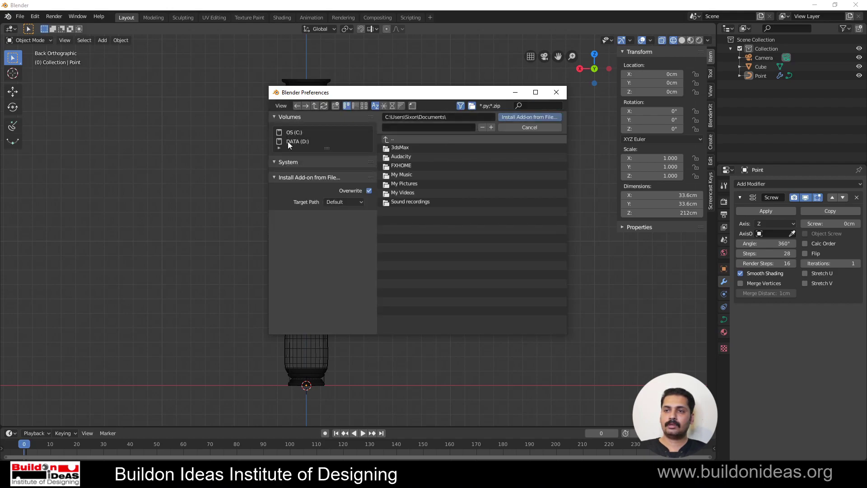
click(289, 140)
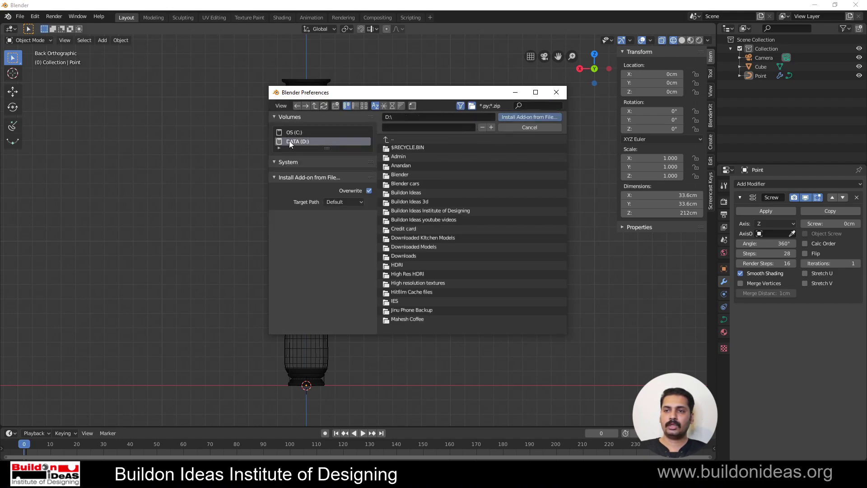
click(391, 176)
click(400, 148)
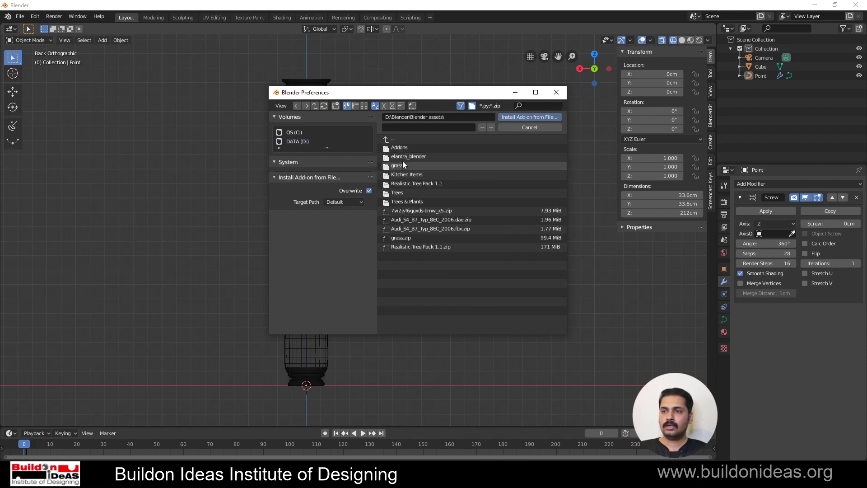
click(401, 148)
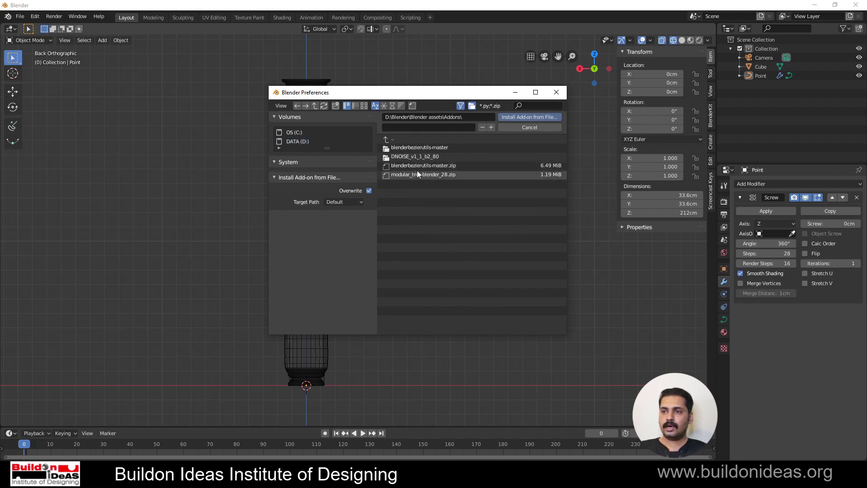
click(427, 148)
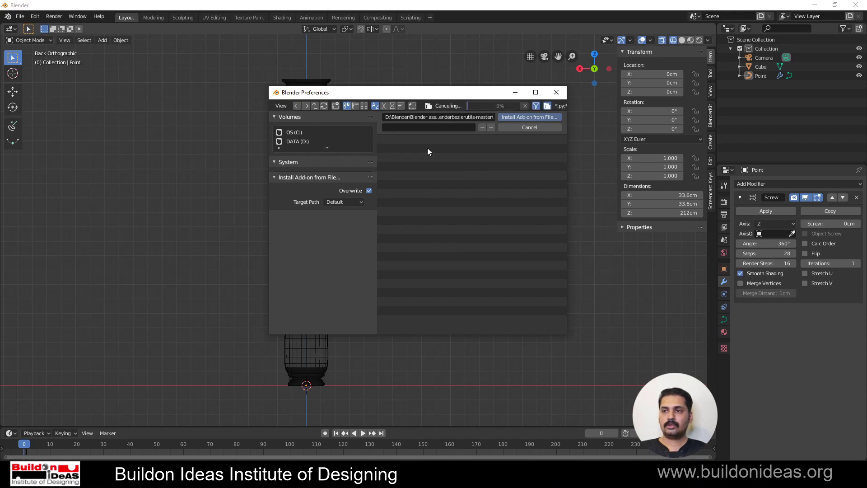
click(519, 126)
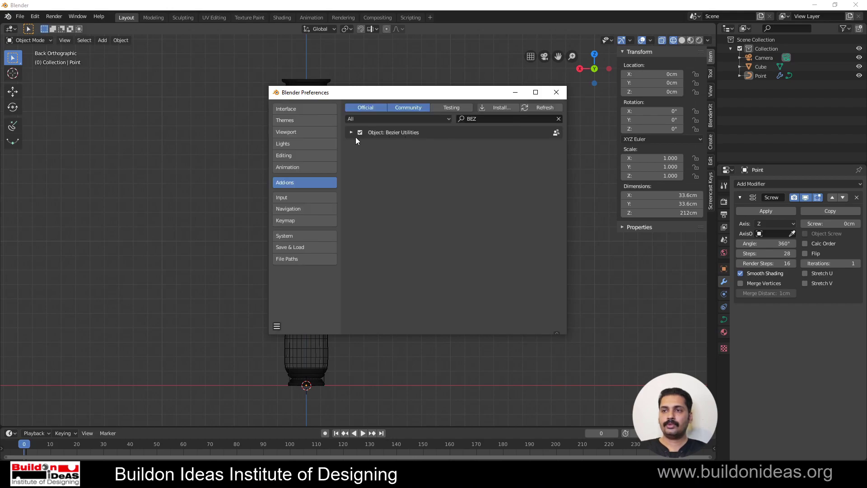
Close the preferences and select the revolved column.
click(563, 92)
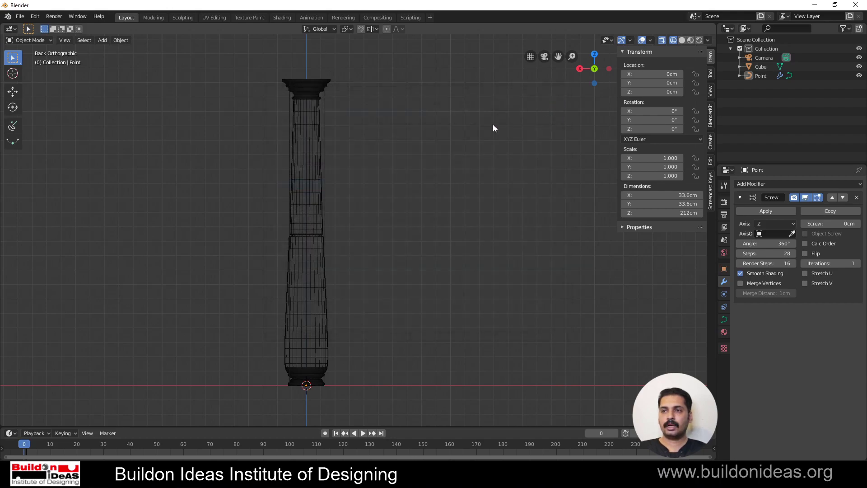
click(307, 161)
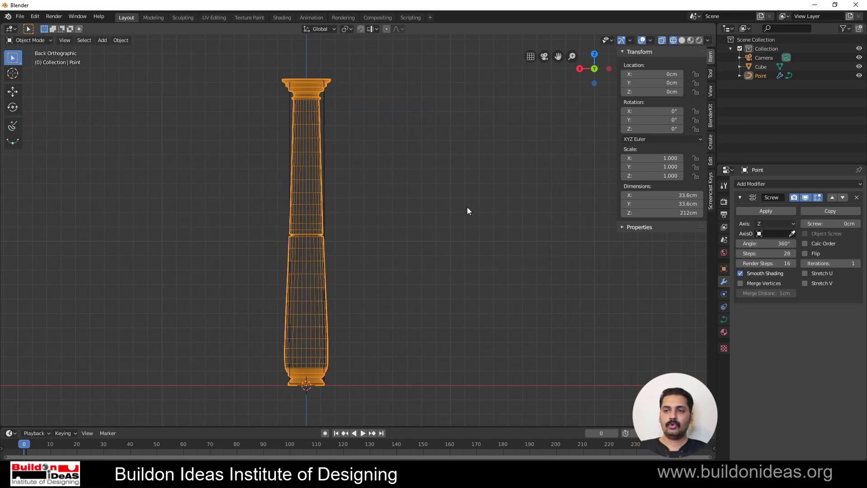
Move the revolved column aside along the X axis to about -198 cm.
scroll(232, 260, down, 2)
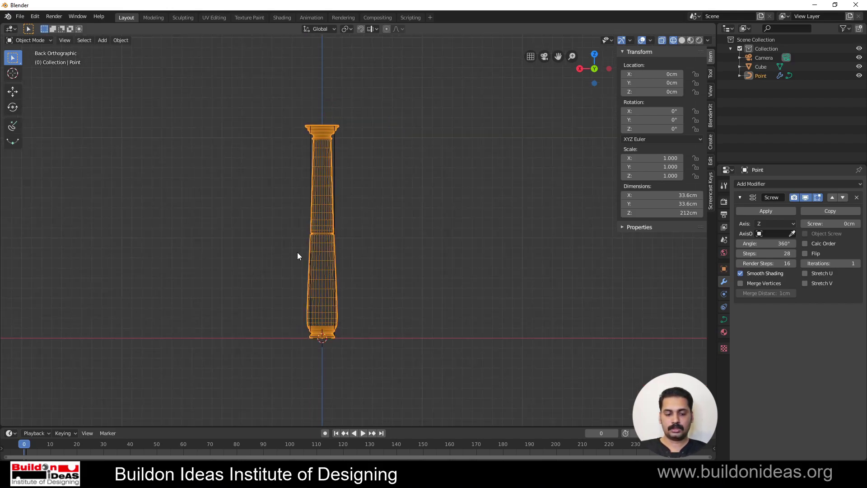
key(g)
key(x)
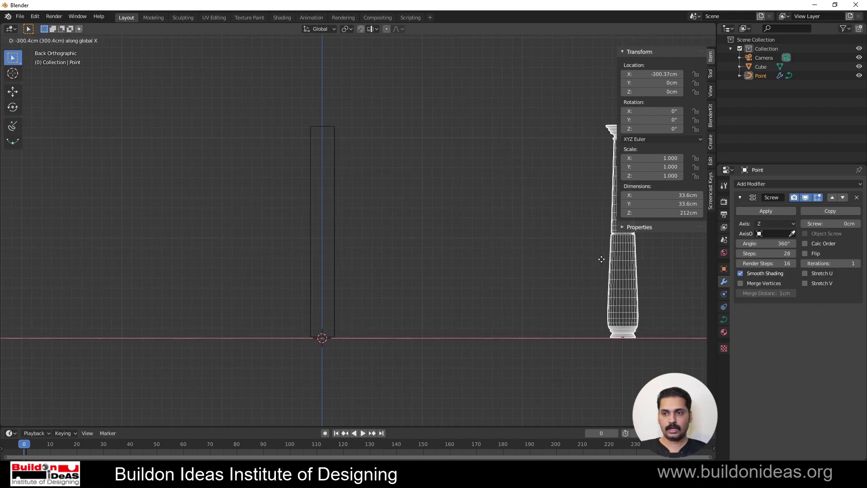
click(495, 264)
scroll(316, 242, up, 4)
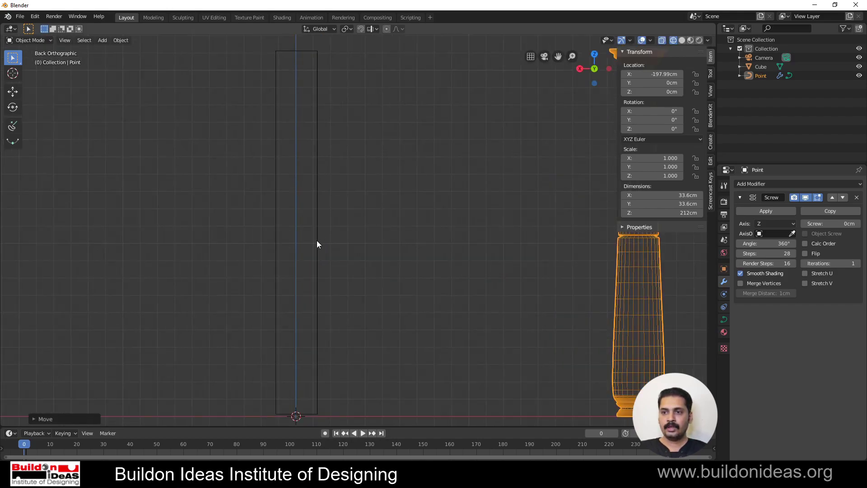
scroll(357, 235, down, 2)
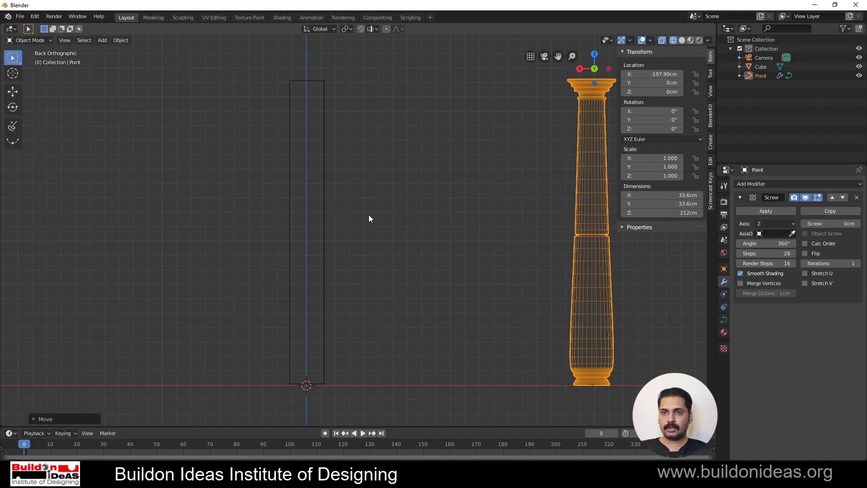
shift+middle_drag(369, 212, 370, 231)
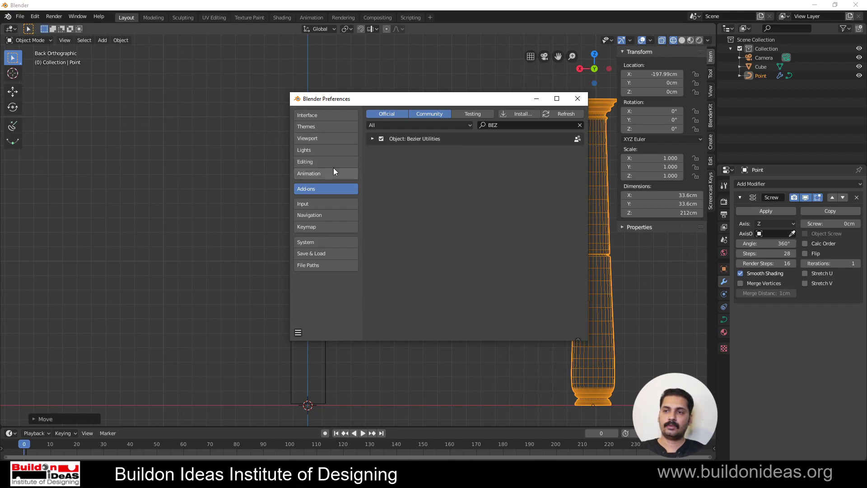
Disable and re-enable the Object: Bezier Utilities add-on and close the preferences.
click(382, 139)
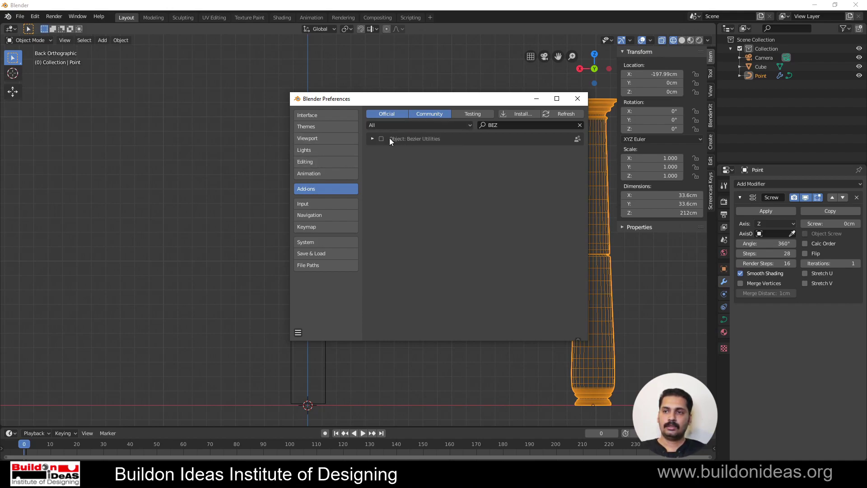
click(381, 139)
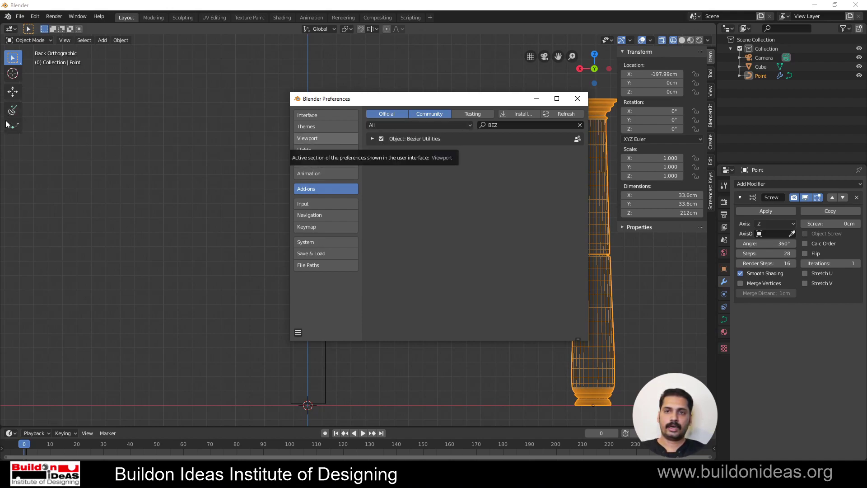
click(577, 99)
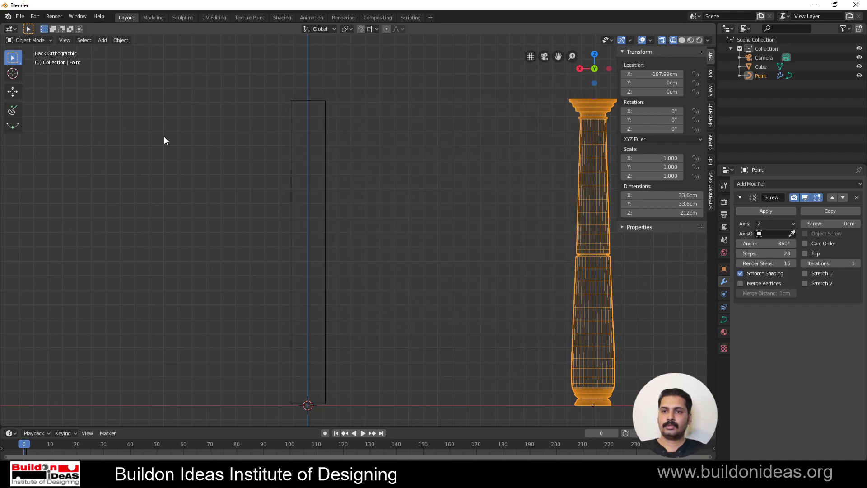
Draw the column's base profile with the Bezier drawing tool, starting near the origin and stepping outward to about 20 cm out and 30 cm high.
click(50, 151)
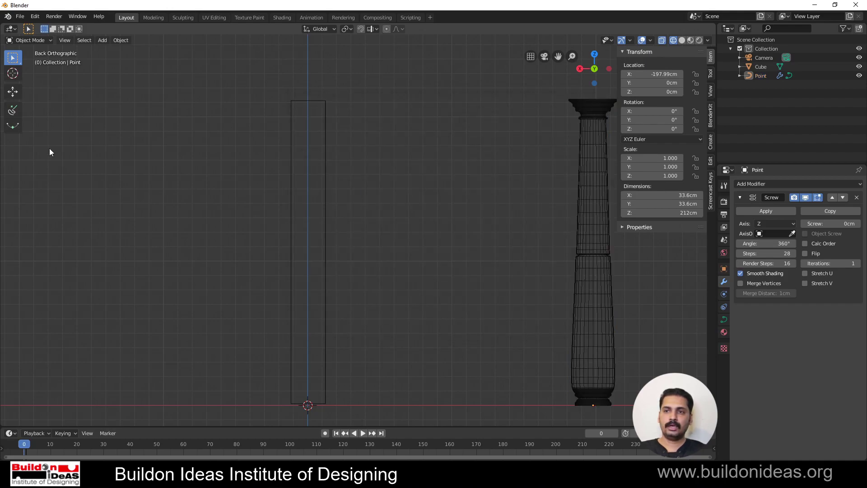
click(12, 111)
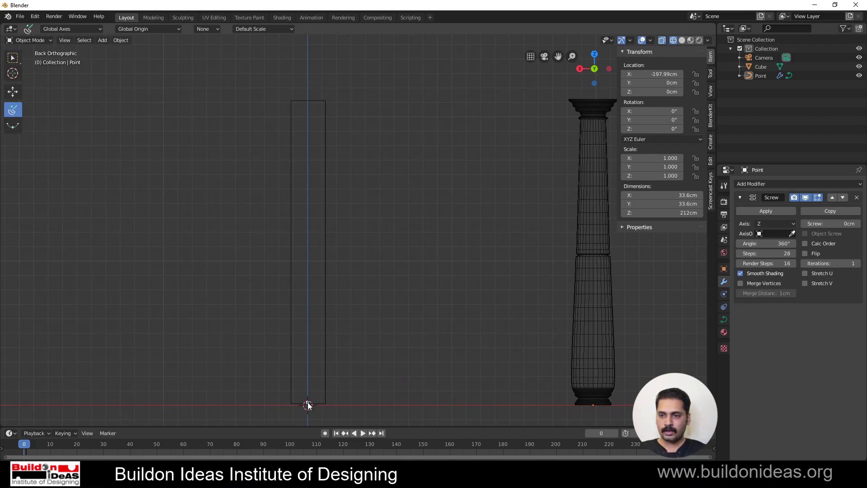
click(308, 402)
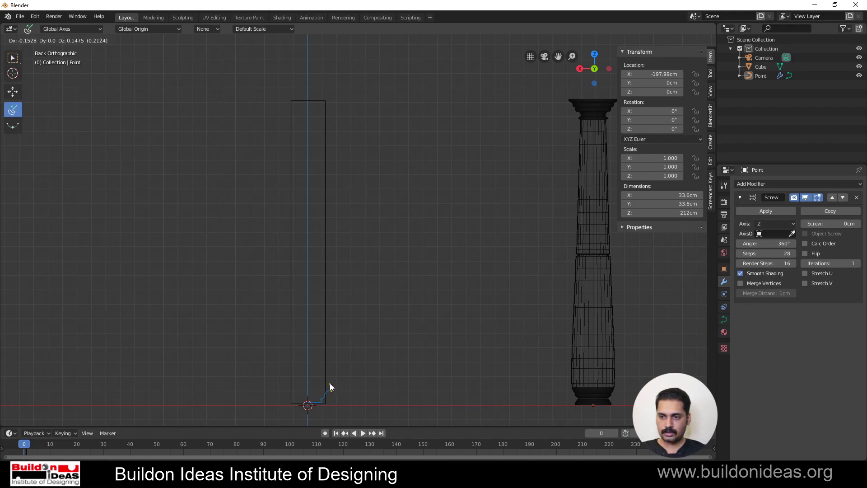
click(330, 386)
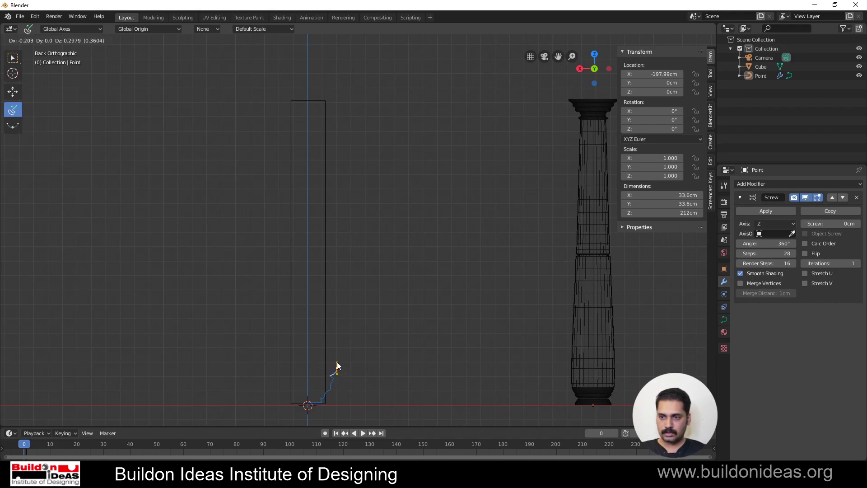
click(337, 361)
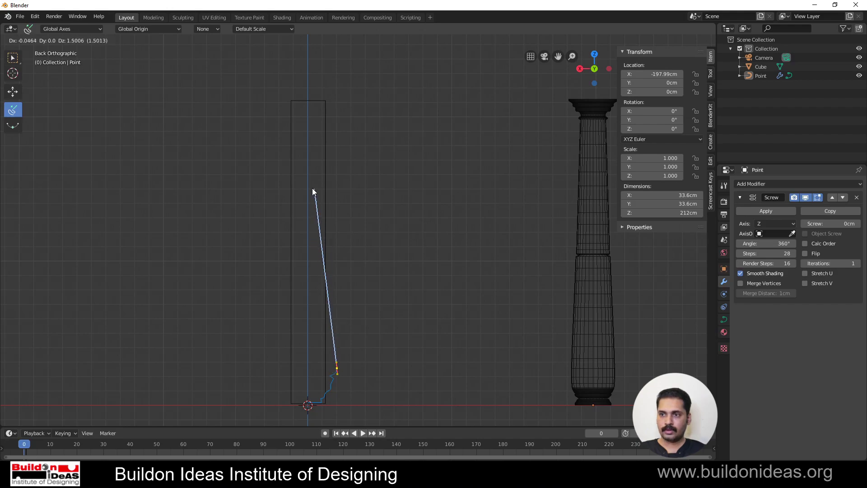
Continue the curve up the tapered shaft with a mid-height notch and a stepped capital, and finish it at the vertical axis.
click(322, 247)
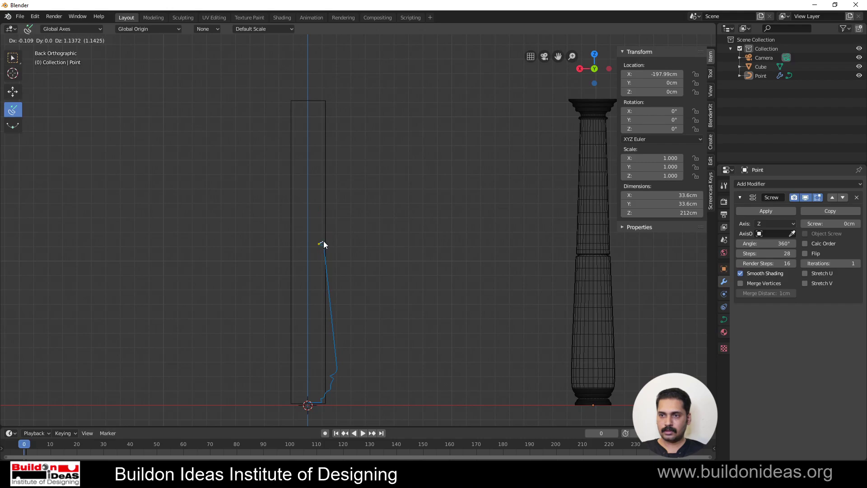
click(323, 240)
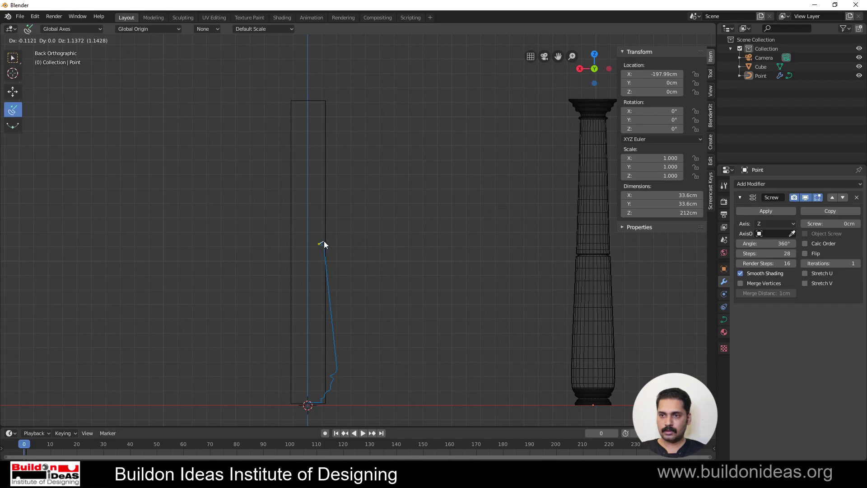
click(317, 118)
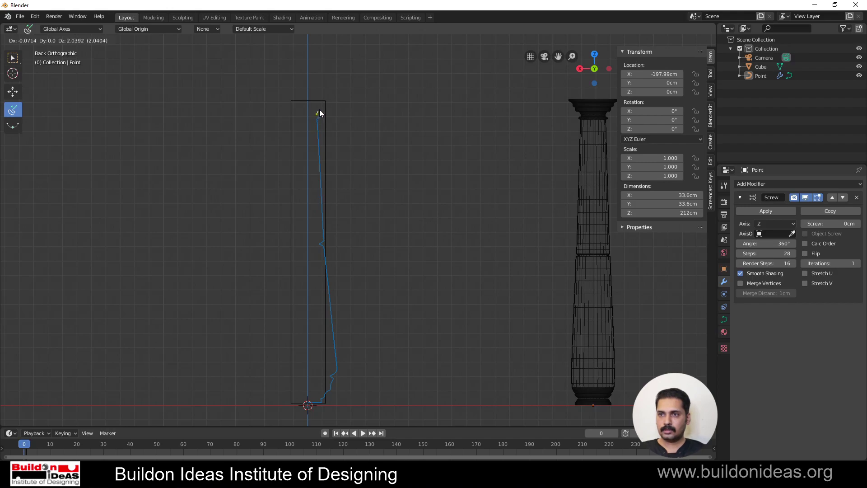
drag(320, 109, 308, 94)
click(321, 105)
click(307, 94)
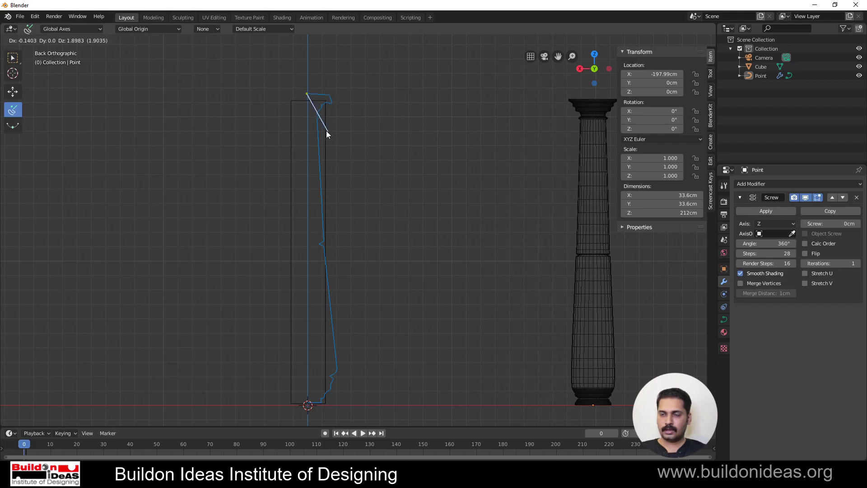
key(Return)
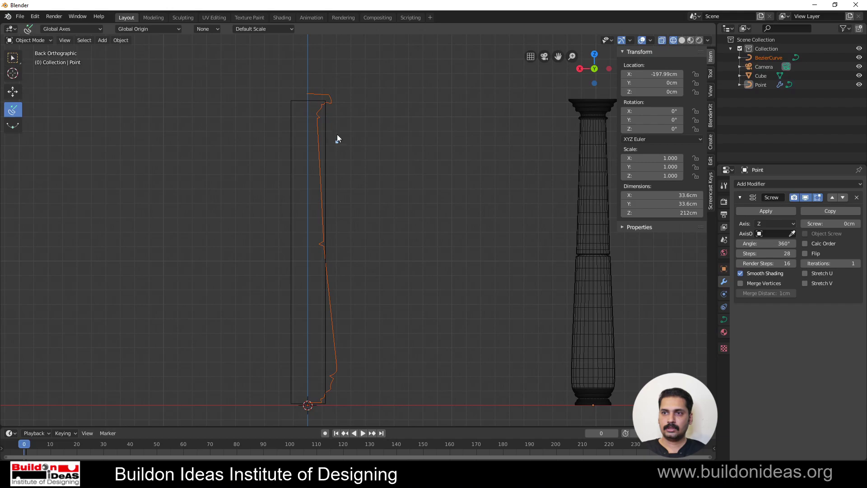
Activate the Bezier edit tool and move the whole new profile curve slightly upward.
scroll(336, 135, up, 3)
scroll(377, 292, down, 4)
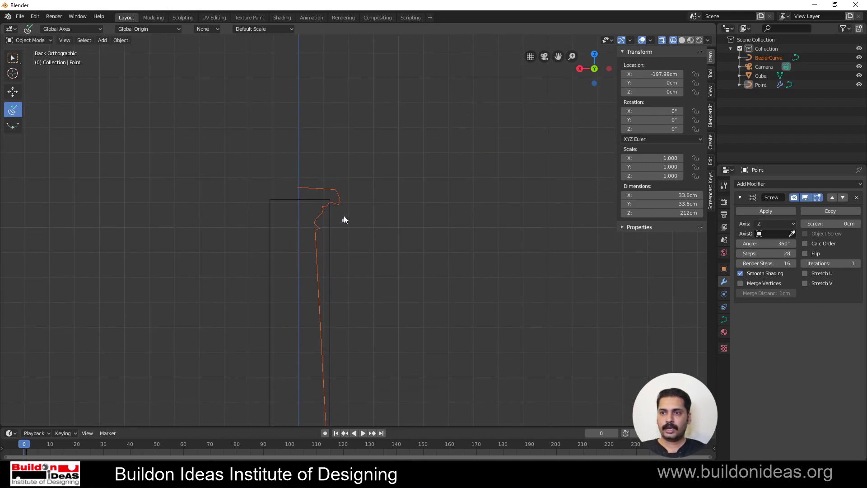
click(14, 126)
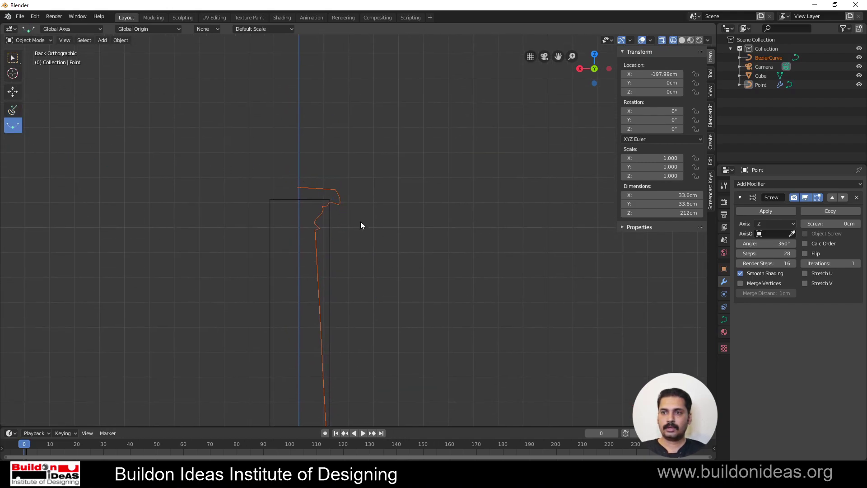
key(Tab)
scroll(326, 195, up, 2)
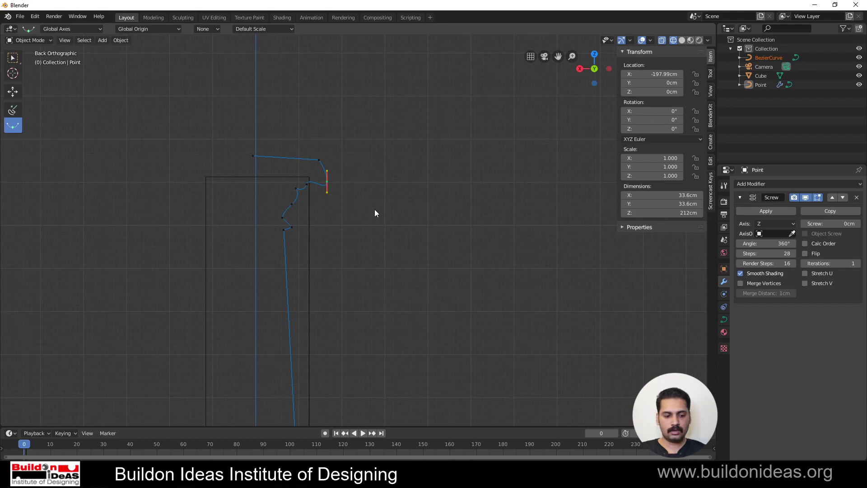
key(g)
click(372, 199)
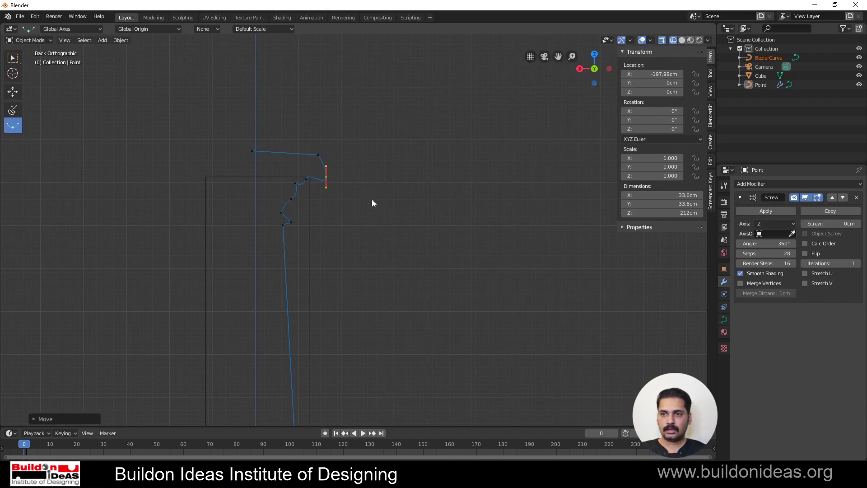
Raise the capital's outermost curve point to about 2.14 m and slightly lower the inner point beneath the capital's lip.
key(g)
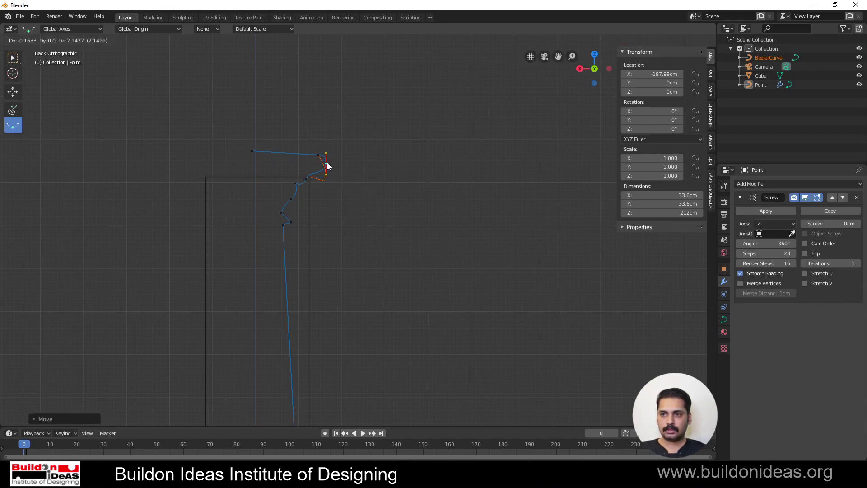
click(325, 164)
click(294, 185)
key(g)
click(294, 186)
click(294, 198)
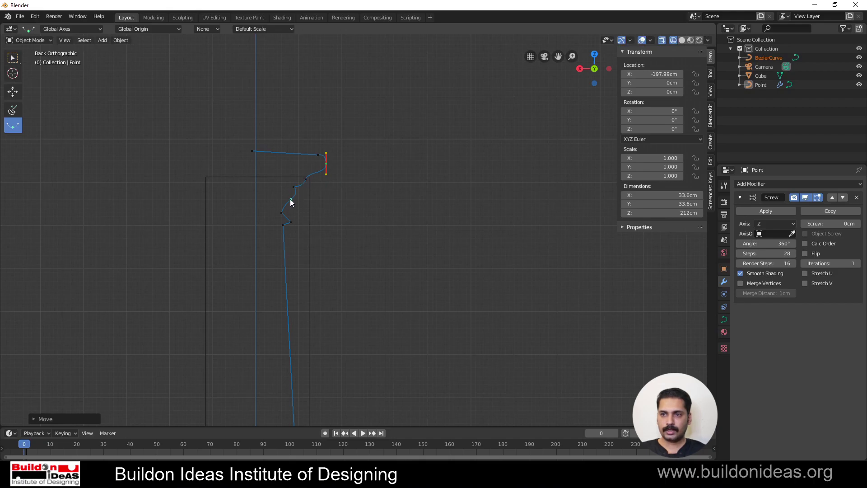
Reposition the capital's neck points and place the curve's top end on the vertical axis so the top edge is level.
key(g)
click(292, 213)
mouse_move(282, 212)
mouse_down()
mouse_move(292, 200)
mouse_move(293, 214)
mouse_up()
click(291, 199)
key(g)
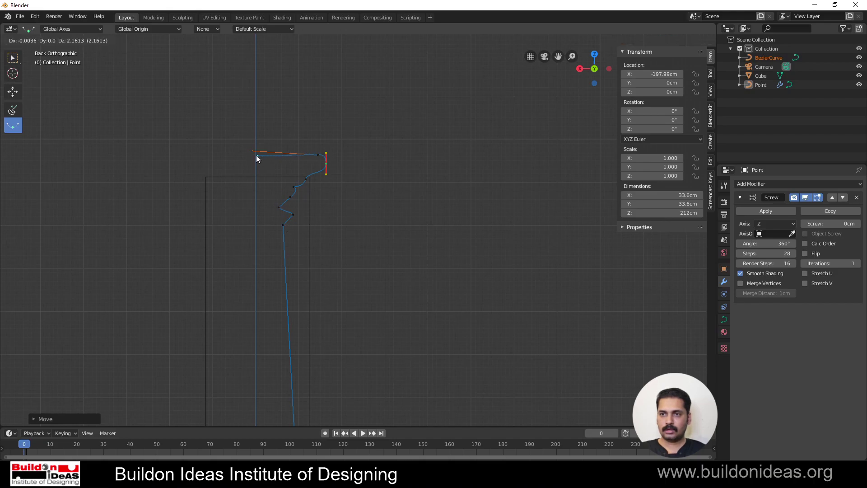
click(257, 157)
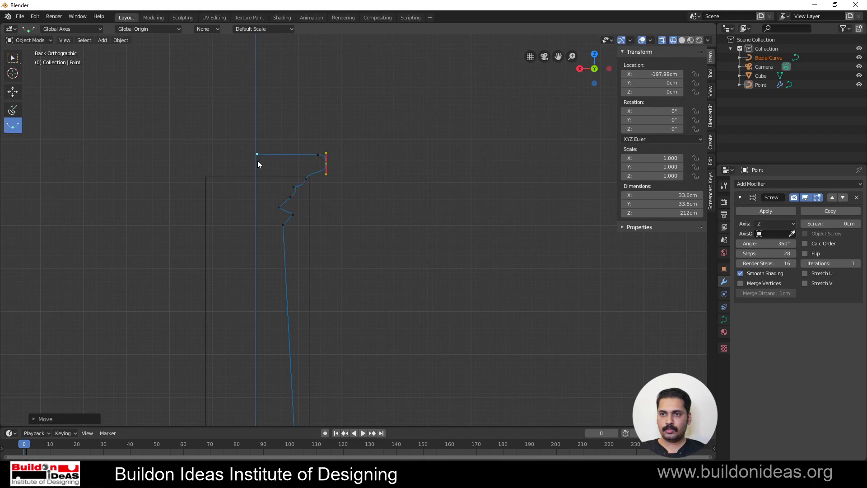
Move the inner point of the mid-shaft notch outward to make the notch shallower, and deselect the curve.
scroll(270, 157, down, 3)
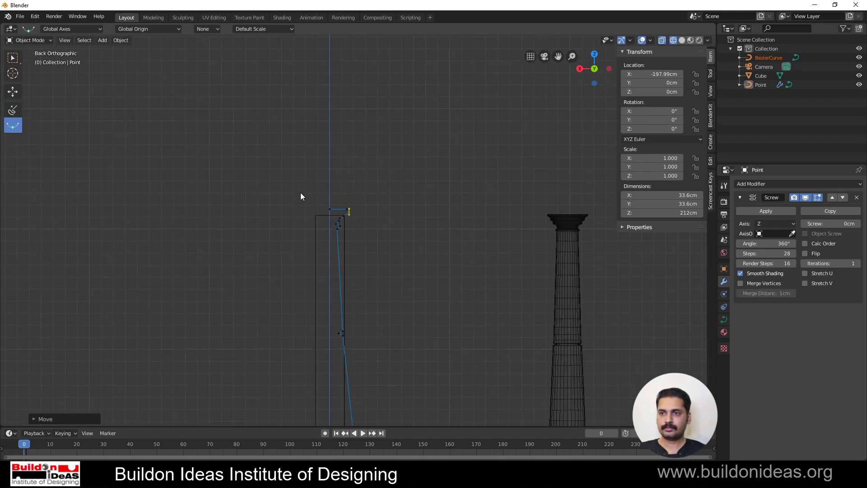
scroll(299, 194, down, 2)
scroll(384, 333, up, 3)
shift+middle_drag(387, 330, 356, 167)
scroll(307, 237, up, 3)
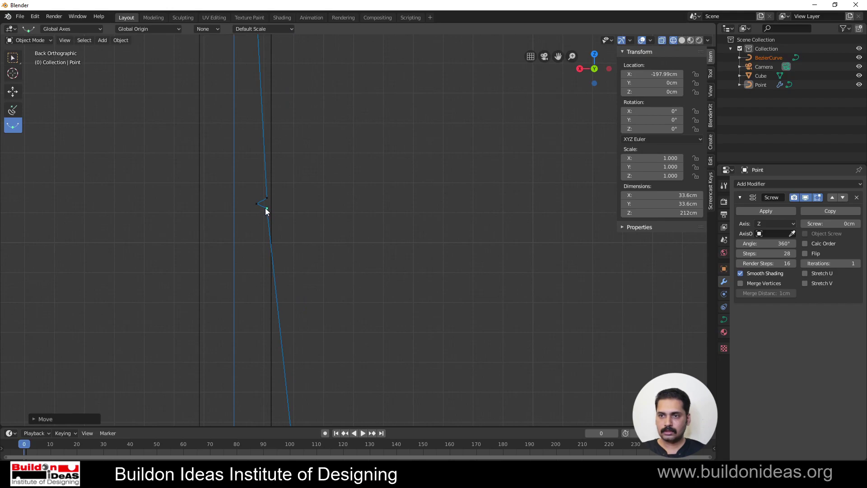
click(258, 204)
key(g)
click(261, 206)
click(314, 216)
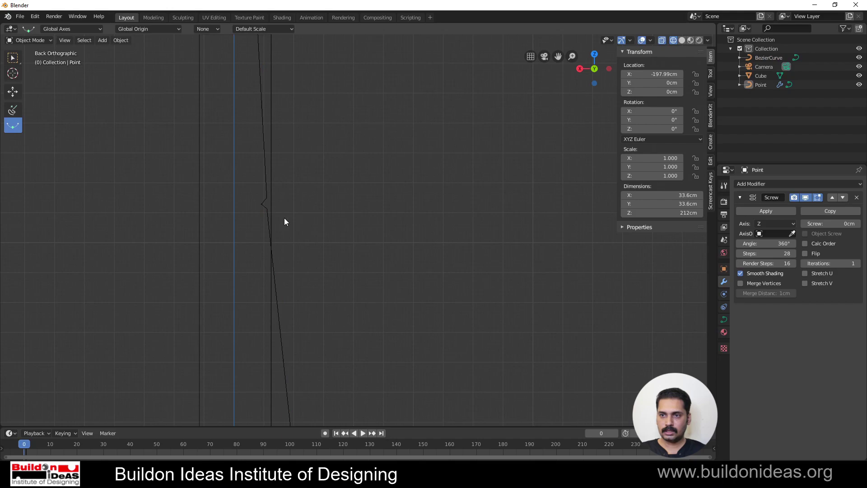
Move the base curve point below the outer tip inward to the reference box's edge, forming a concave bend.
scroll(259, 182, down, 5)
scroll(341, 346, up, 2)
scroll(341, 346, up, 1)
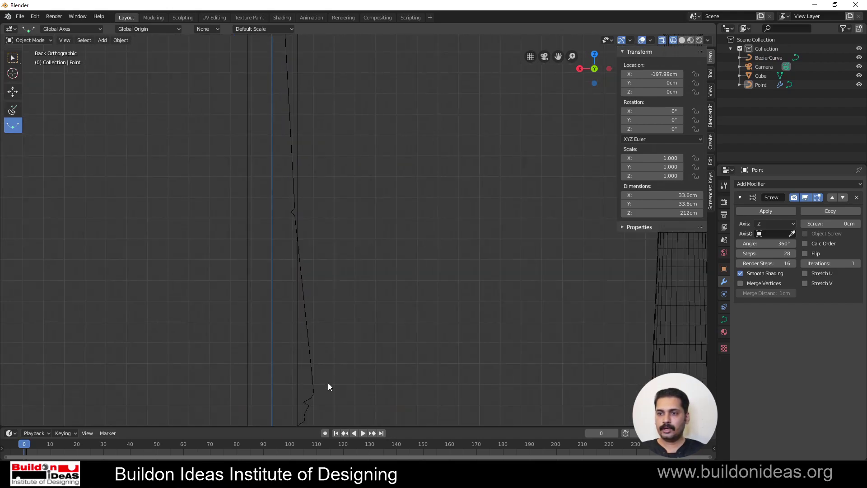
drag(313, 391, 309, 387)
shift+middle_drag(339, 375, 313, 248)
scroll(263, 304, up, 3)
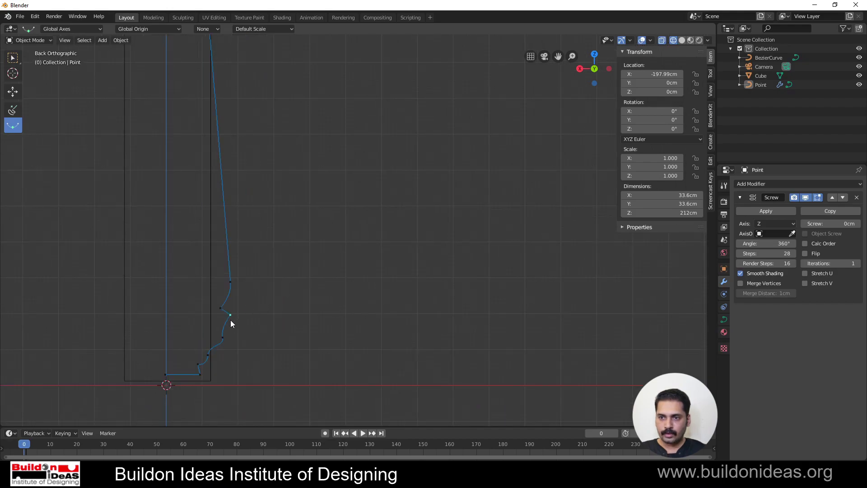
key(g)
click(212, 338)
Move the lower base curve point outward past the reference box's edge and shift the base's outer tip slightly inward.
click(209, 357)
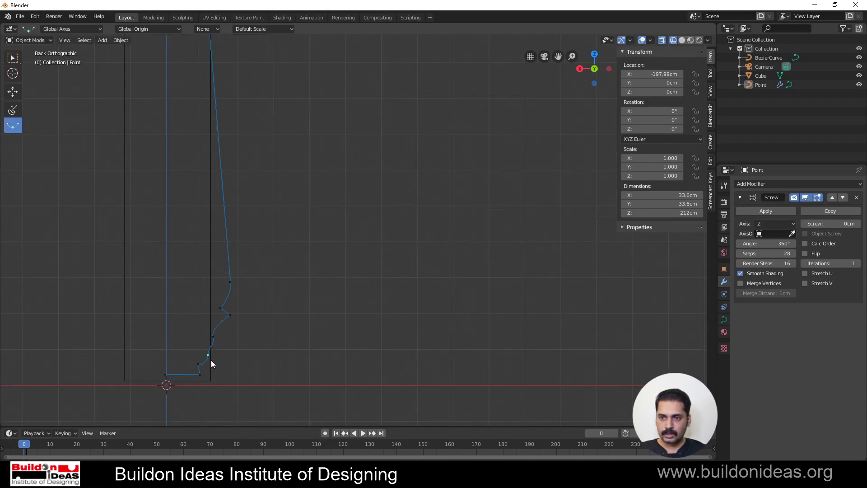
key(g)
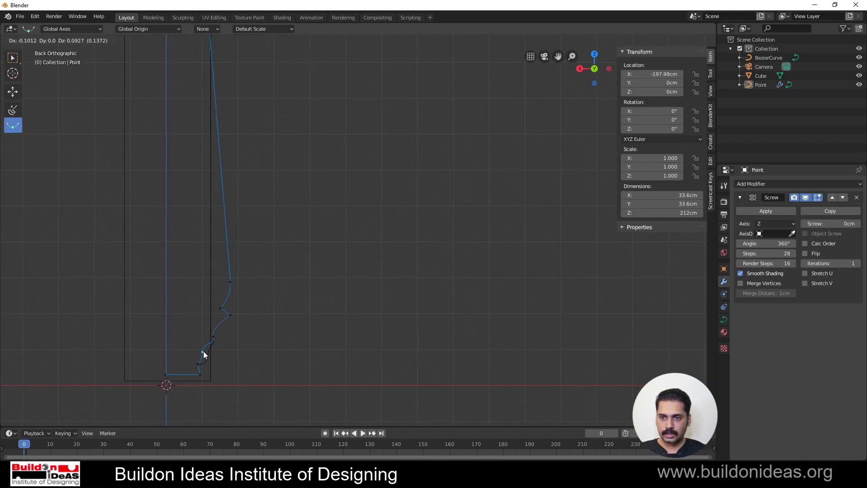
drag(213, 359, 218, 360)
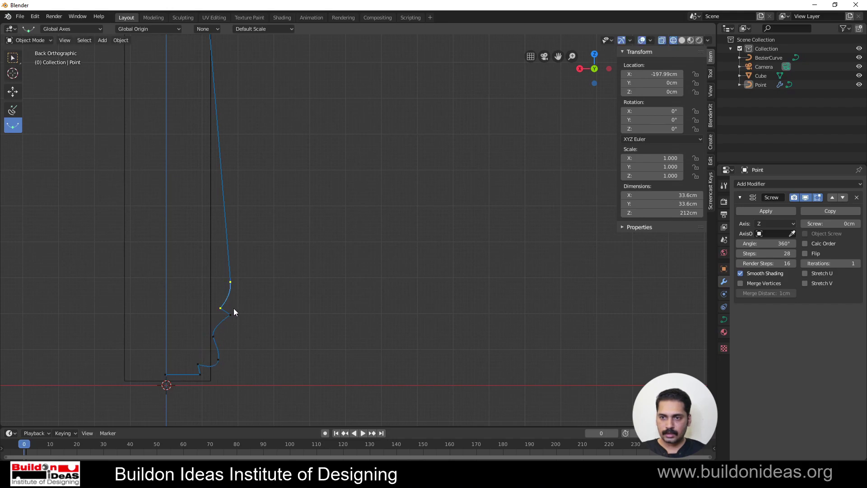
key(g)
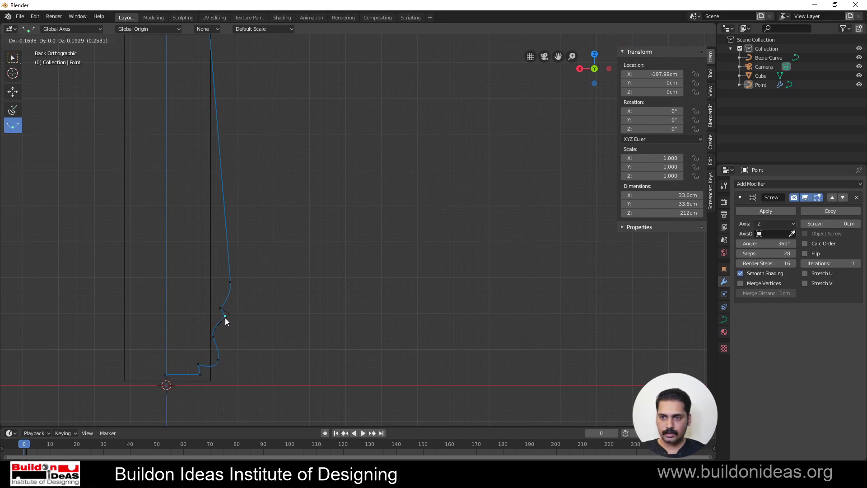
click(225, 318)
Select the column profile curve beside the finished column and add a Screw modifier to it.
scroll(250, 277, down, 4)
scroll(265, 269, down, 3)
shift+middle_drag(375, 184, 338, 261)
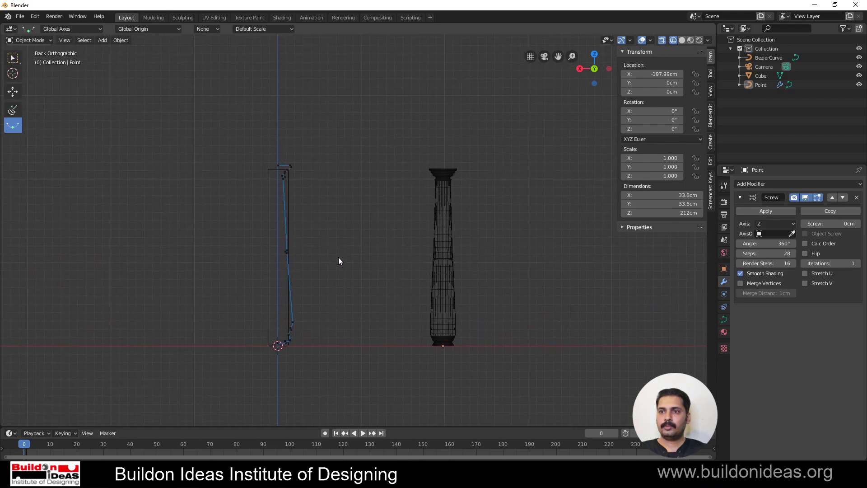
scroll(276, 234, up, 1)
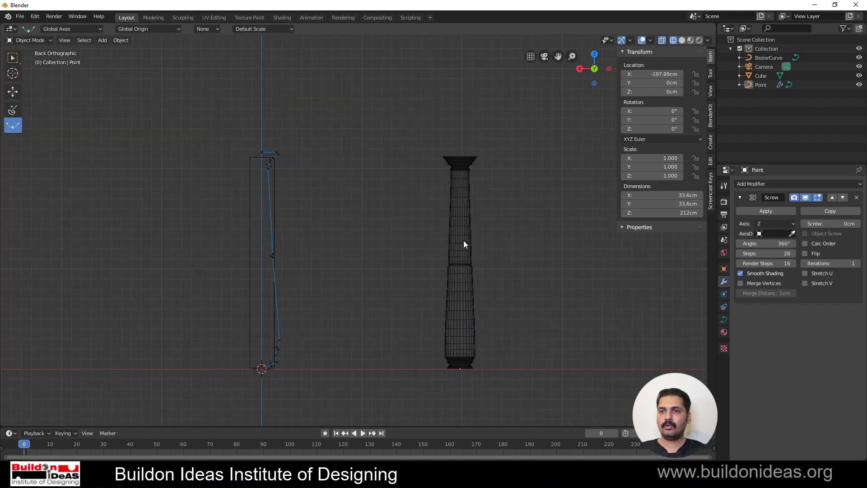
key(Tab)
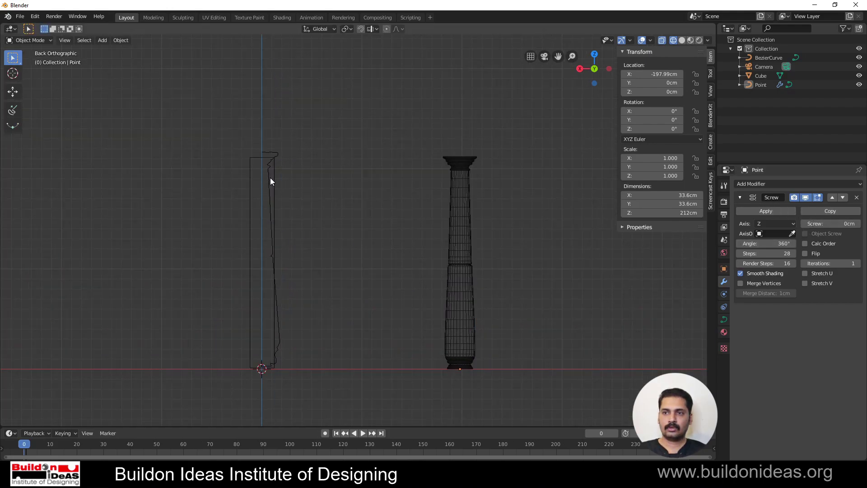
click(271, 181)
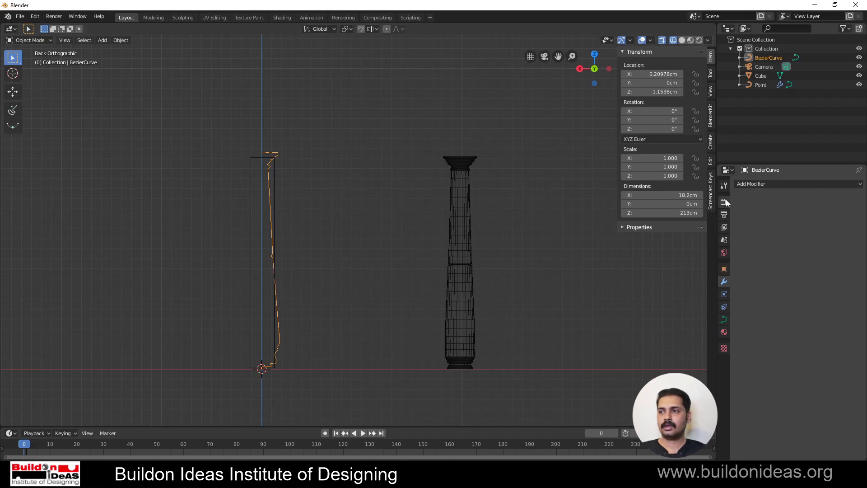
click(750, 183)
click(716, 273)
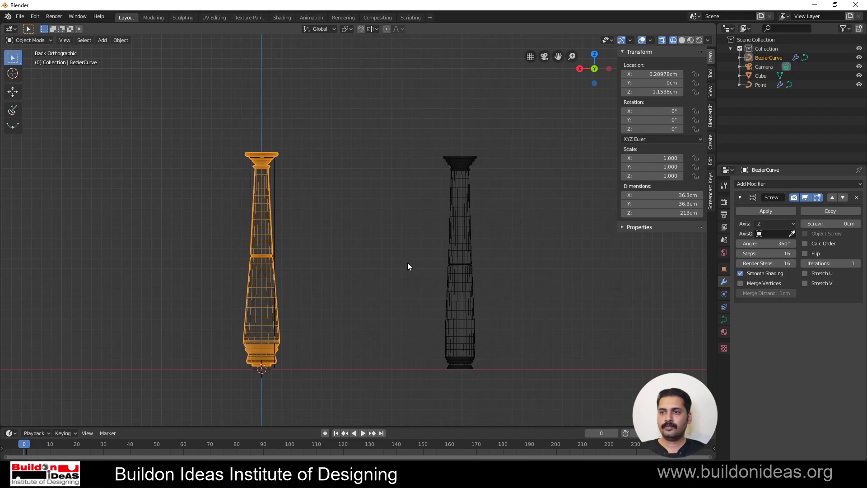
Resume editing the profile with the Bezier tool and move the shaft's top point beneath the capital outward.
scroll(407, 267, up, 1)
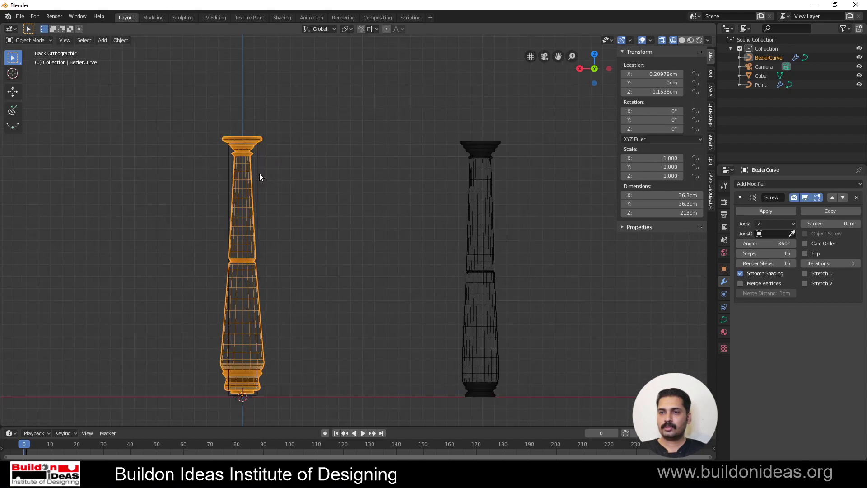
click(13, 127)
scroll(239, 162, up, 2)
key(Tab)
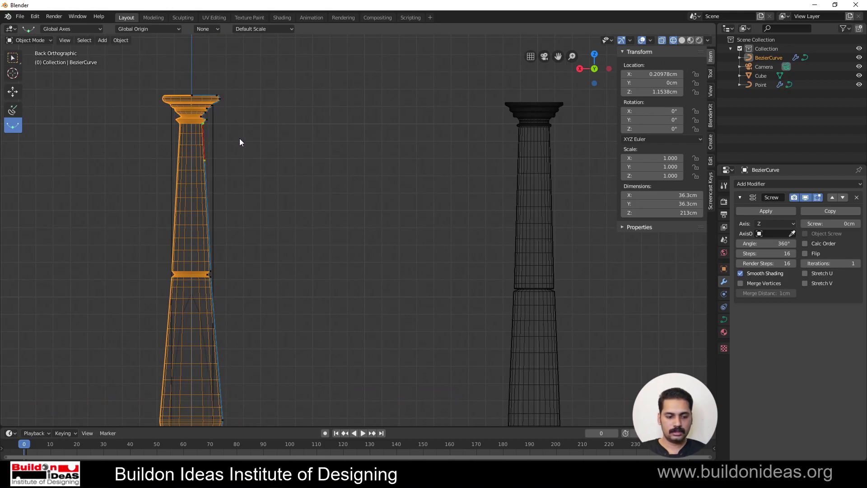
key(g)
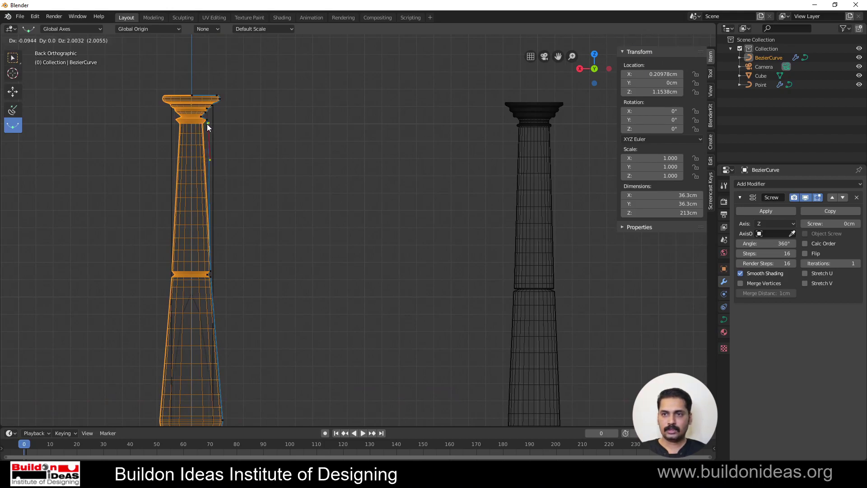
click(231, 134)
scroll(195, 125, up, 2)
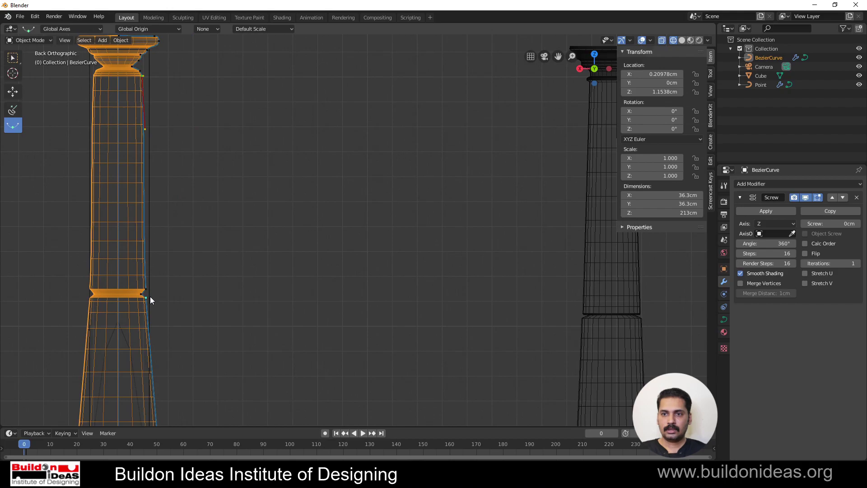
Adjust the mid-shaft notch by moving its curve points slightly outward, undoing unwanted moves.
mouse_move(132, 275)
mouse_down()
mouse_move(163, 310)
mouse_move(136, 261)
mouse_up()
key(ctrl+z)
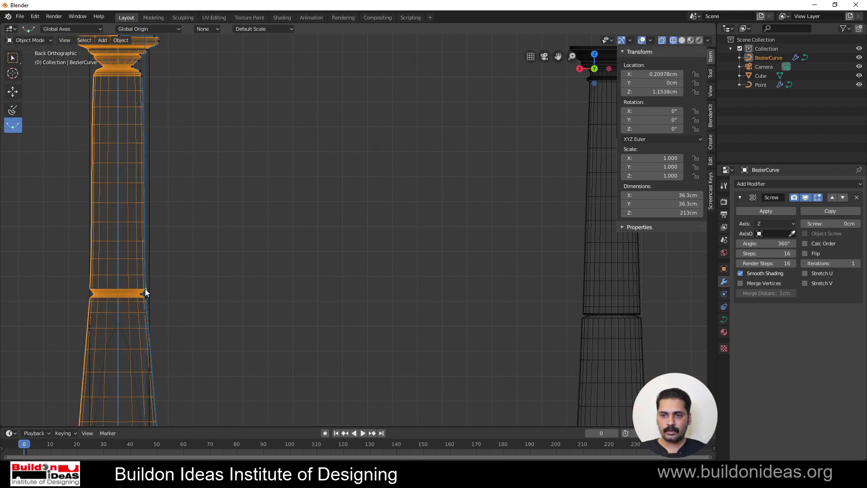
key(ctrl+z)
drag(141, 288, 153, 295)
key(ctrl+shift+z)
scroll(66, 153, down, 4)
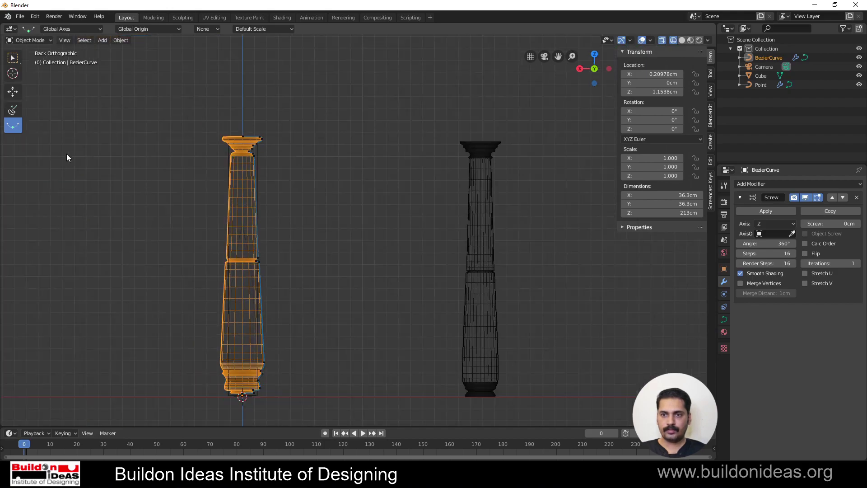
scroll(180, 305, up, 8)
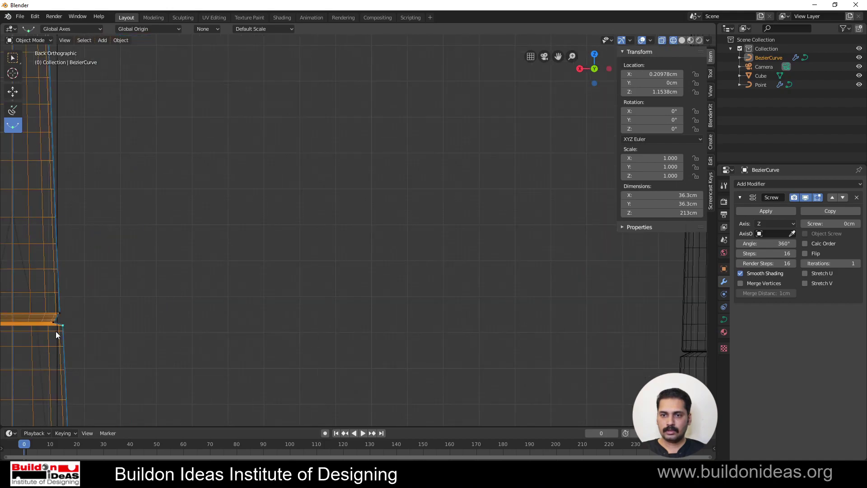
scroll(123, 242, down, 8)
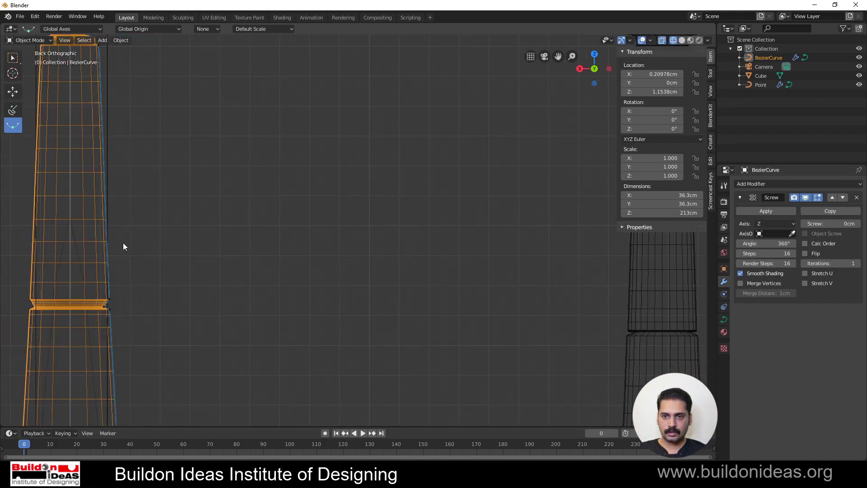
scroll(285, 240, up, 4)
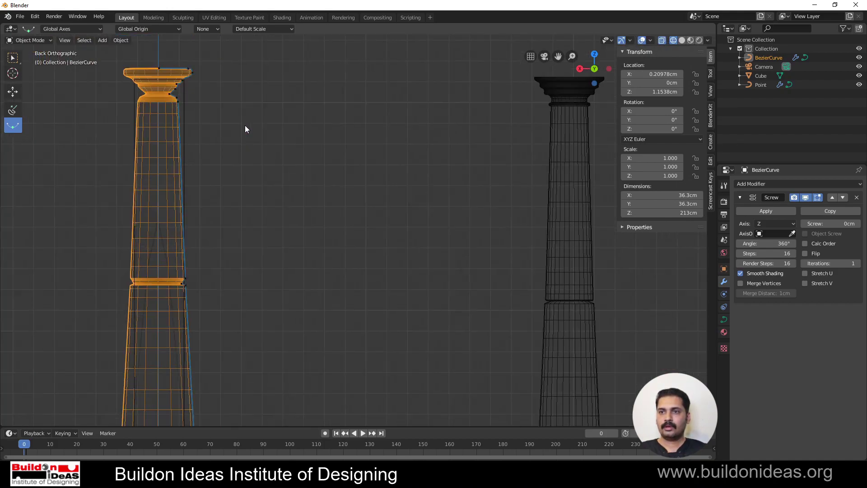
Move the capital's pinched neck point outward and adjust the point above it to make the neck less narrow.
scroll(280, 267, down, 2)
scroll(176, 265, up, 5)
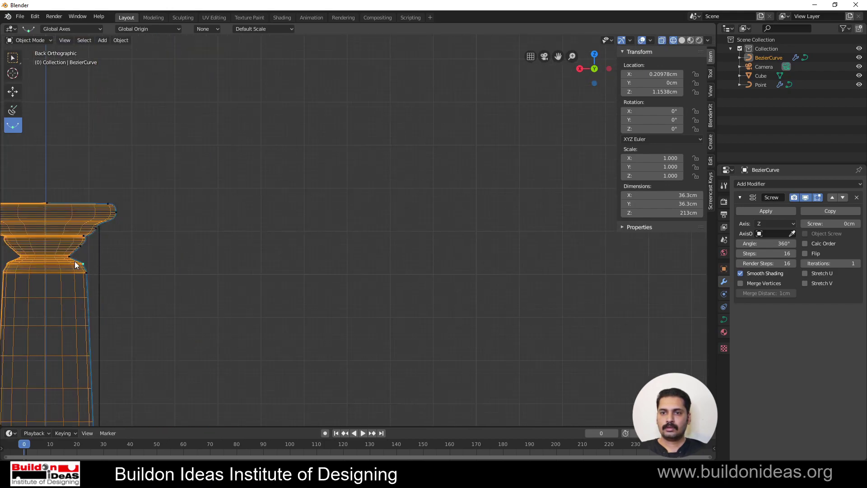
drag(68, 257, 81, 271)
mouse_move(84, 237)
mouse_down()
mouse_move(103, 227)
mouse_move(87, 246)
mouse_up()
scroll(131, 239, down, 8)
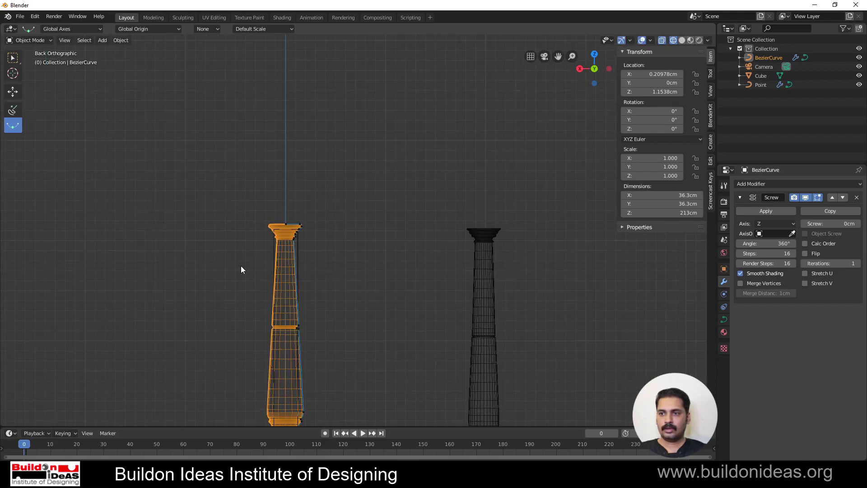
Deselect the column and display the scene in solid shading.
key(Tab)
key(Tab)
click(348, 243)
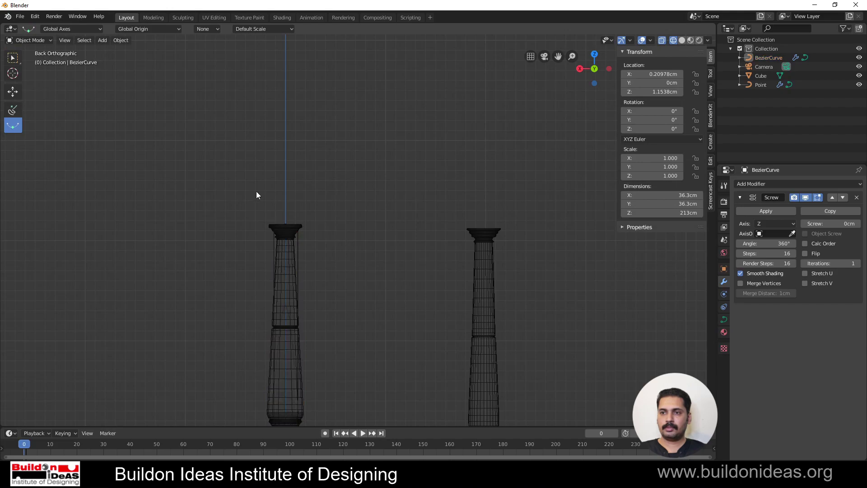
click(683, 40)
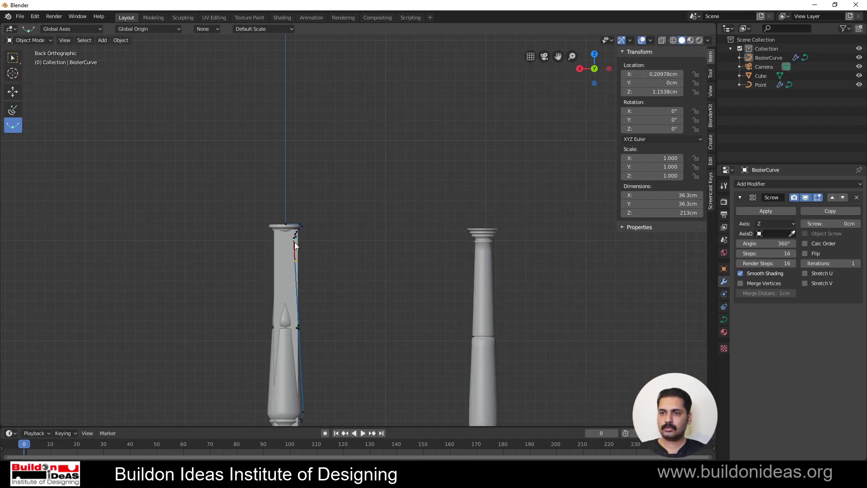
Move the reference box clear of the new column to about X 115 cm and Z 9 cm, and compare both columns.
click(13, 57)
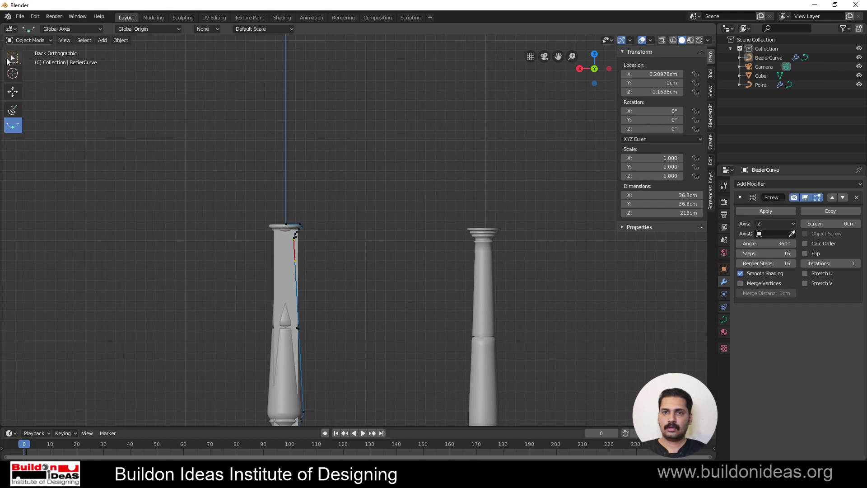
click(278, 262)
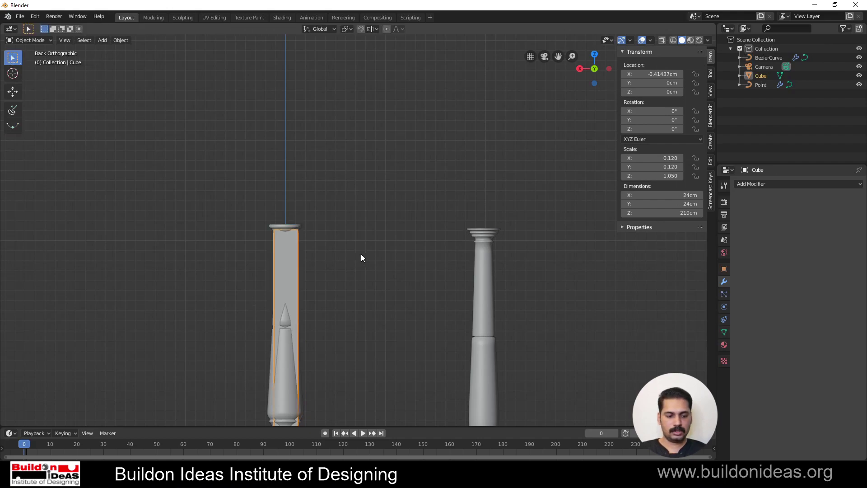
key(g)
click(253, 244)
scroll(226, 167, down, 1)
scroll(386, 318, down, 2)
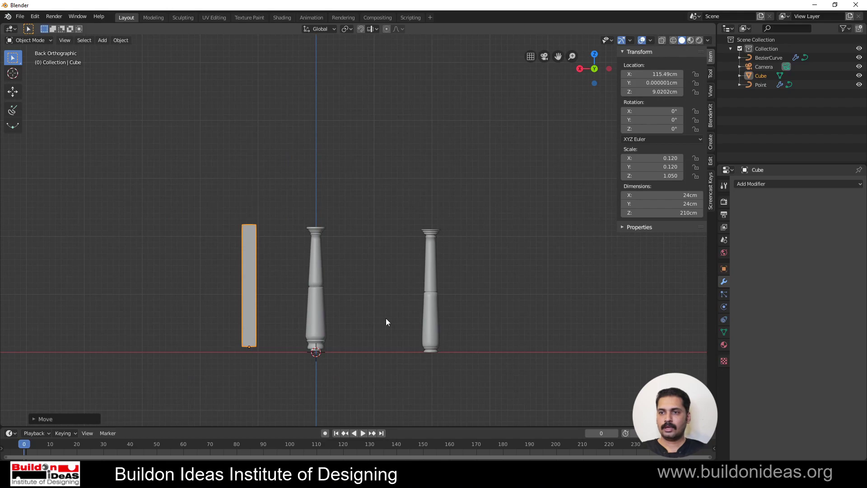
scroll(385, 330, up, 3)
shift+middle_drag(385, 330, 307, 245)
scroll(316, 260, up, 1)
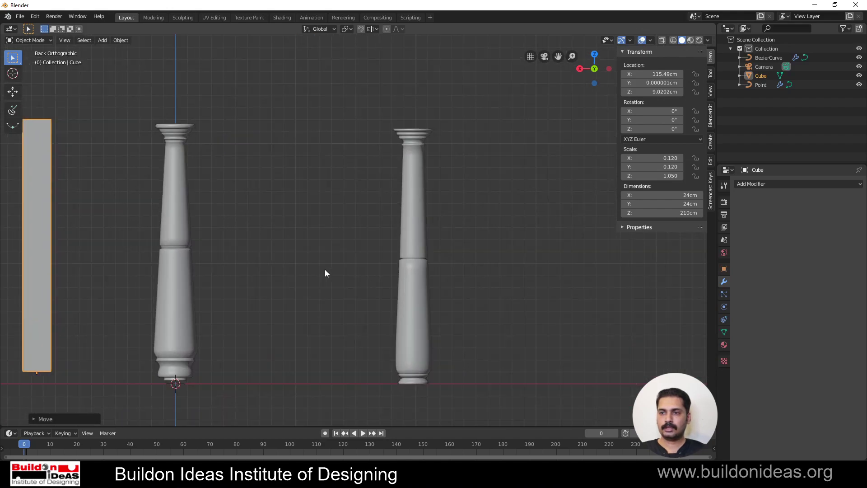